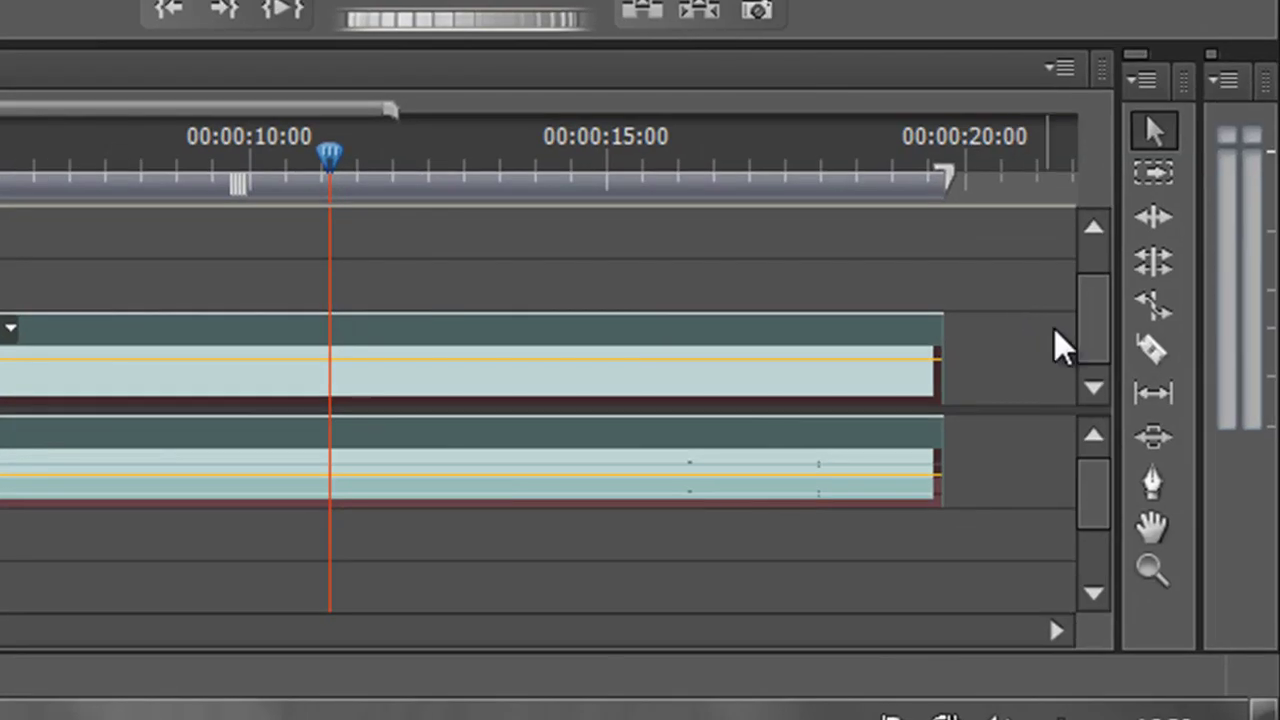
# Test-cut the clip at 00:00:17:21 and 00:00:09:19, then undo the cuts.
pyautogui.click(1153, 341)
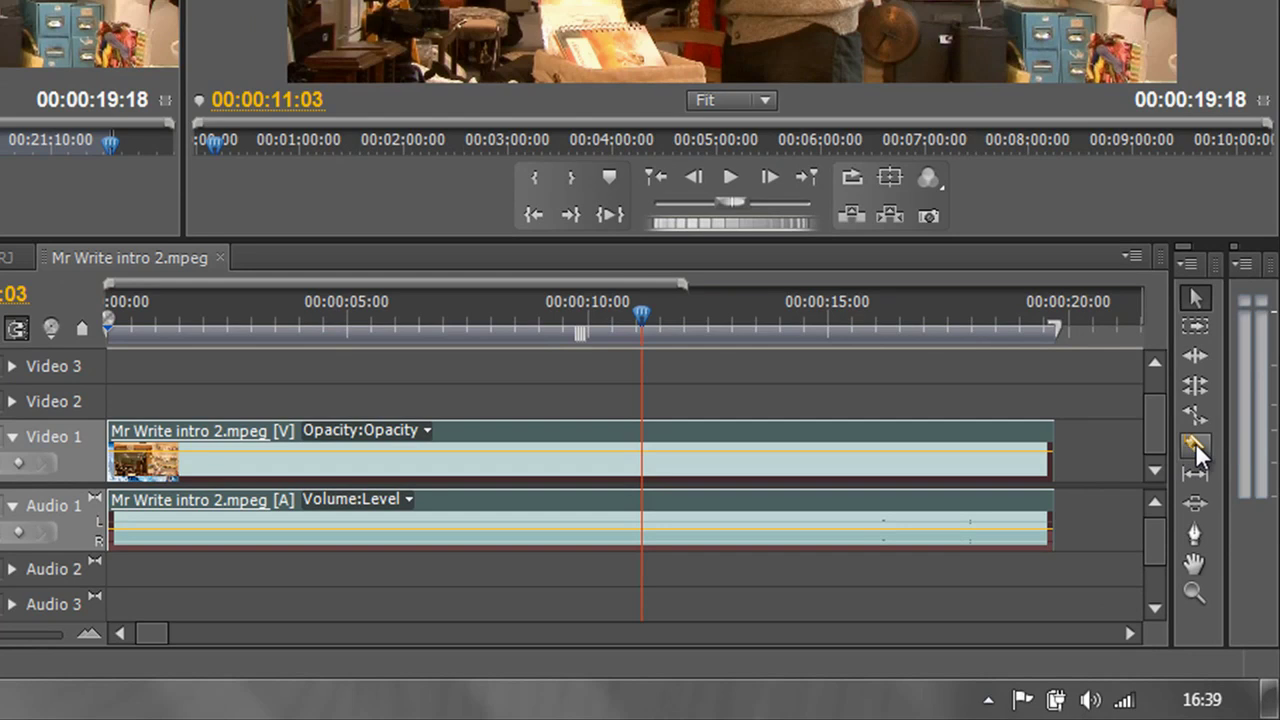
pyautogui.click(1195, 444)
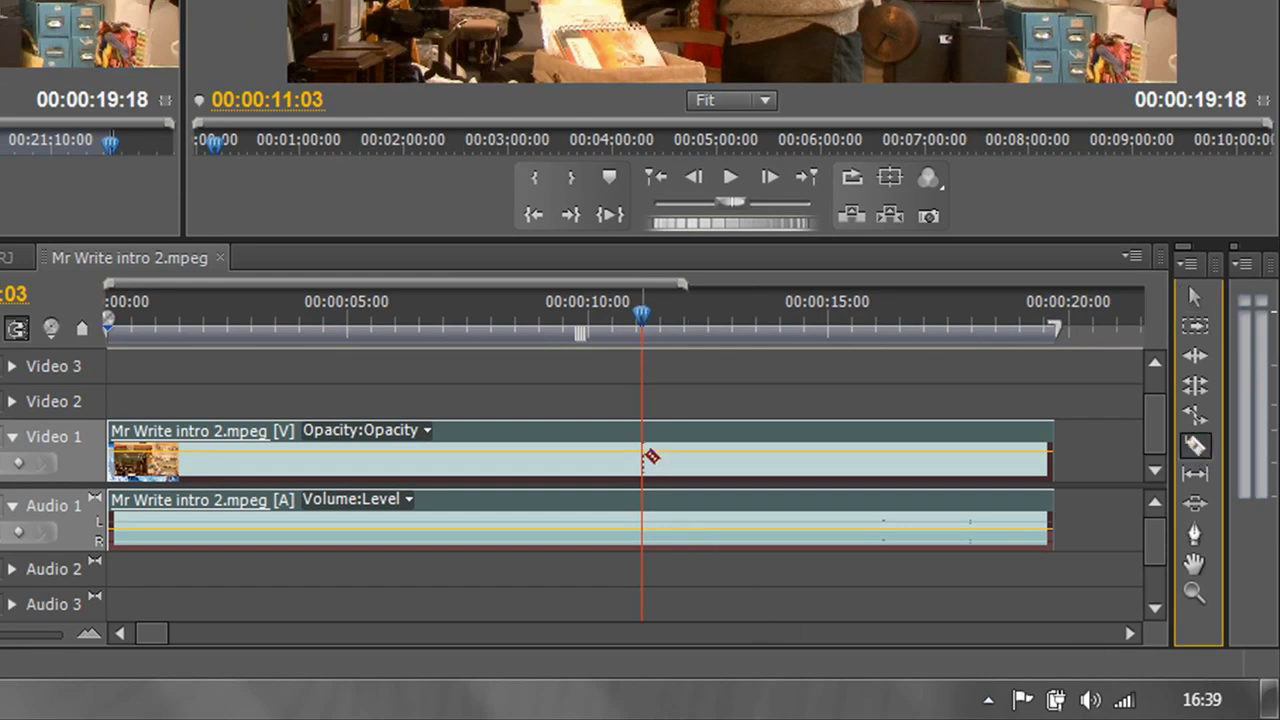
pyautogui.moveTo(643, 310); pyautogui.dragTo(964, 322)
pyautogui.click(961, 541)
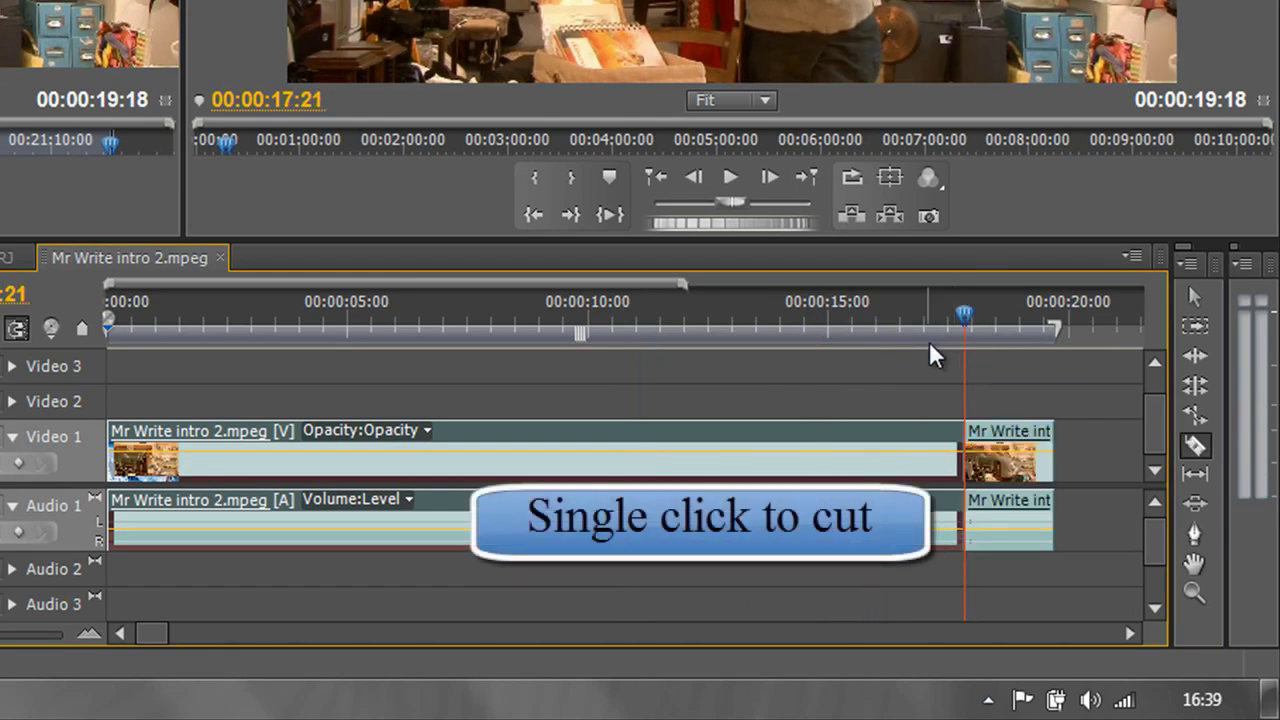
pyautogui.moveTo(962, 318); pyautogui.dragTo(577, 318)
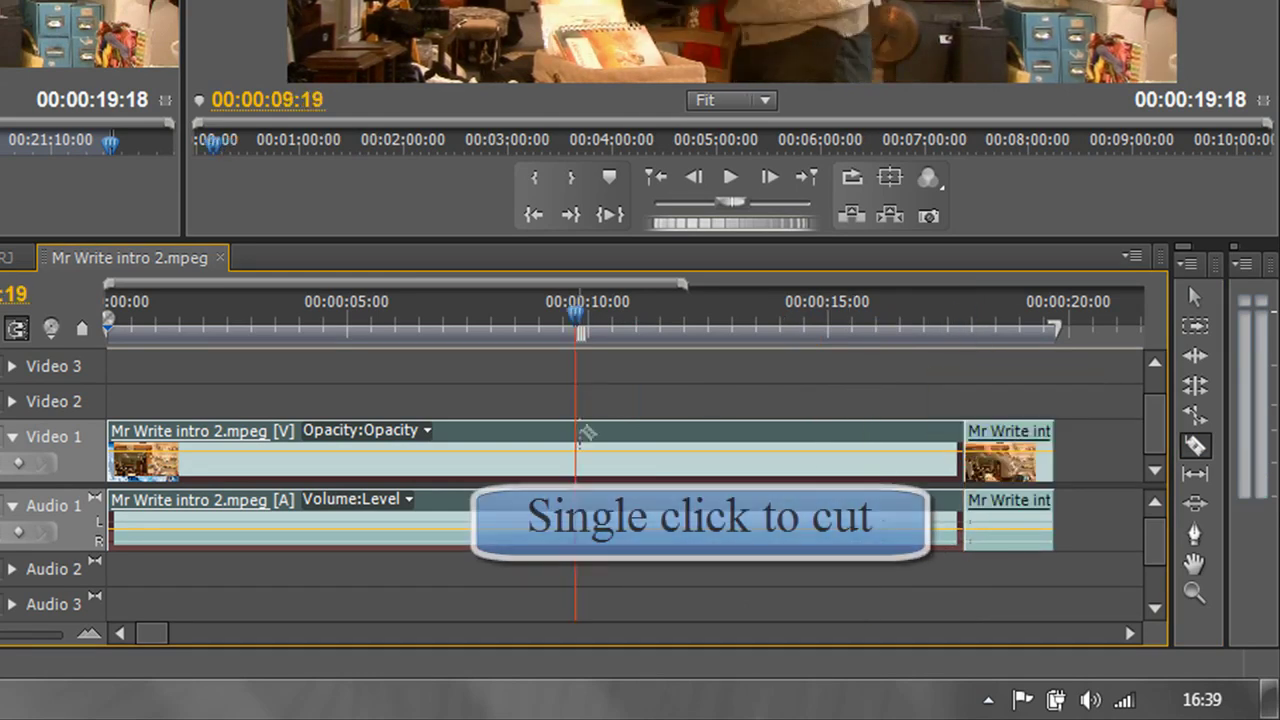
pyautogui.click(578, 438)
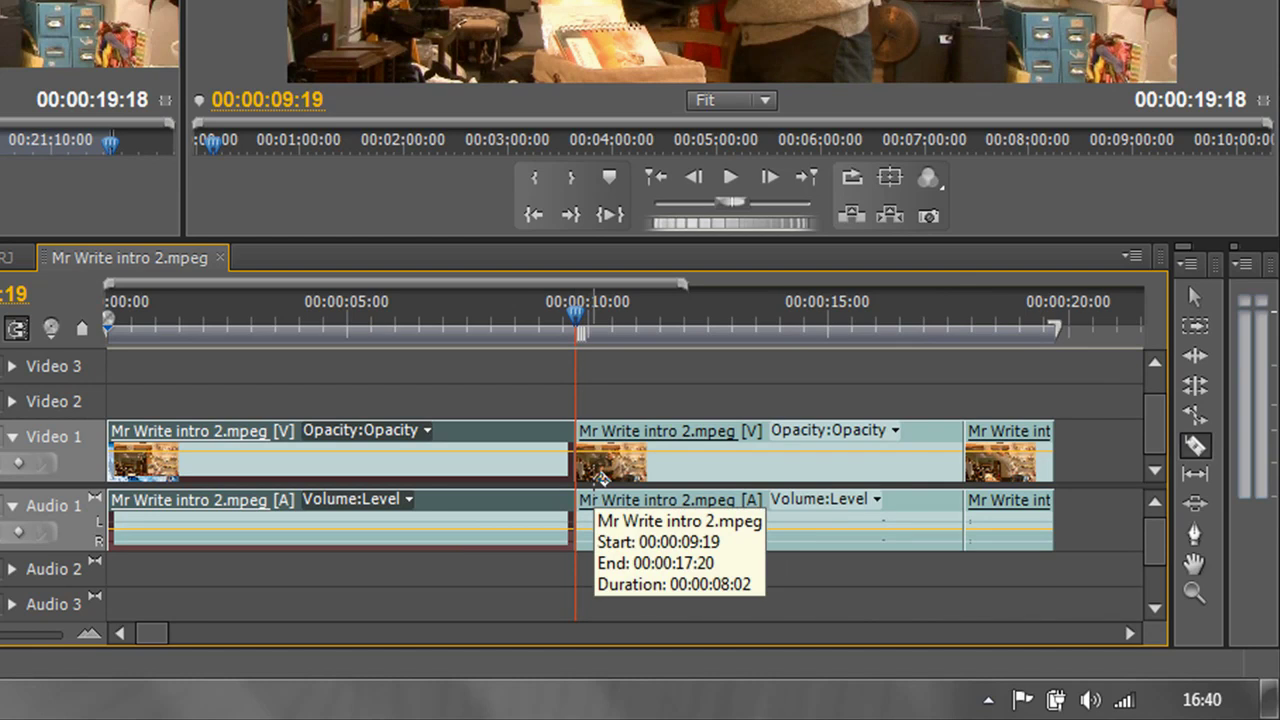
pyautogui.hotkey('ctrl', 'z')
pyautogui.hotkey('ctrl', 'z')
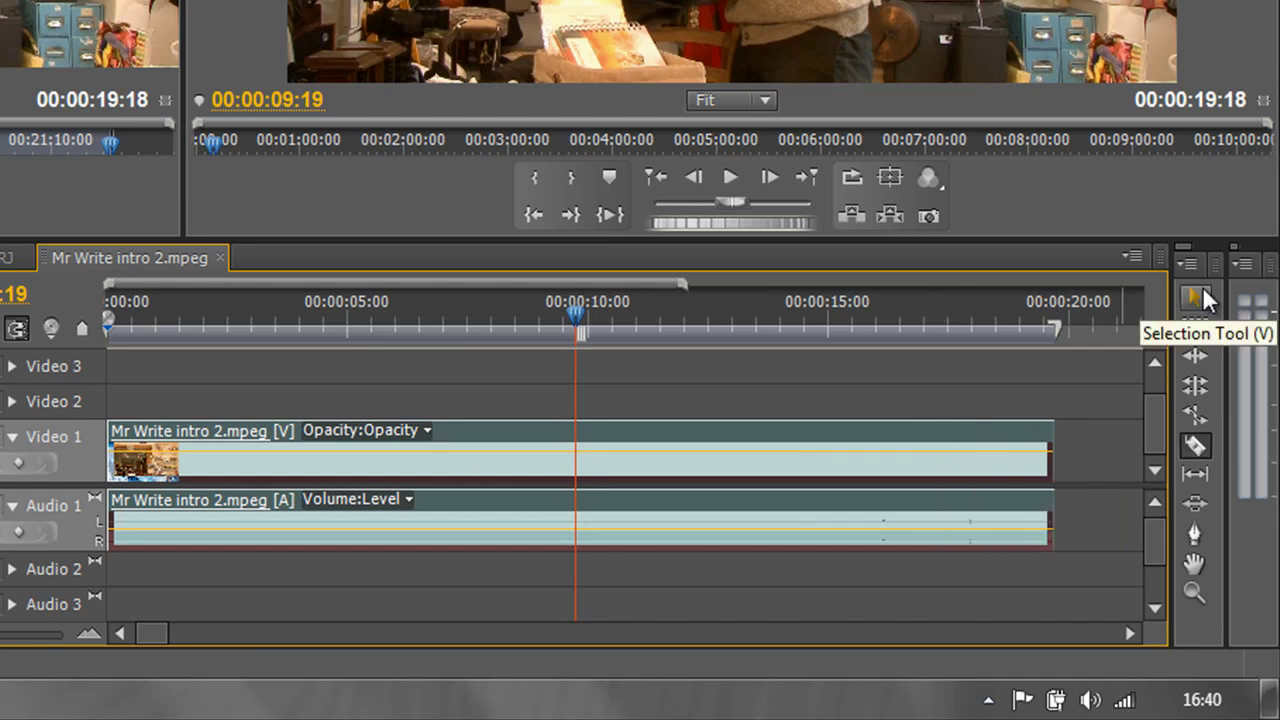
# Trim the clip's end shorter, then extend it back to full length.
pyautogui.click(1203, 292)
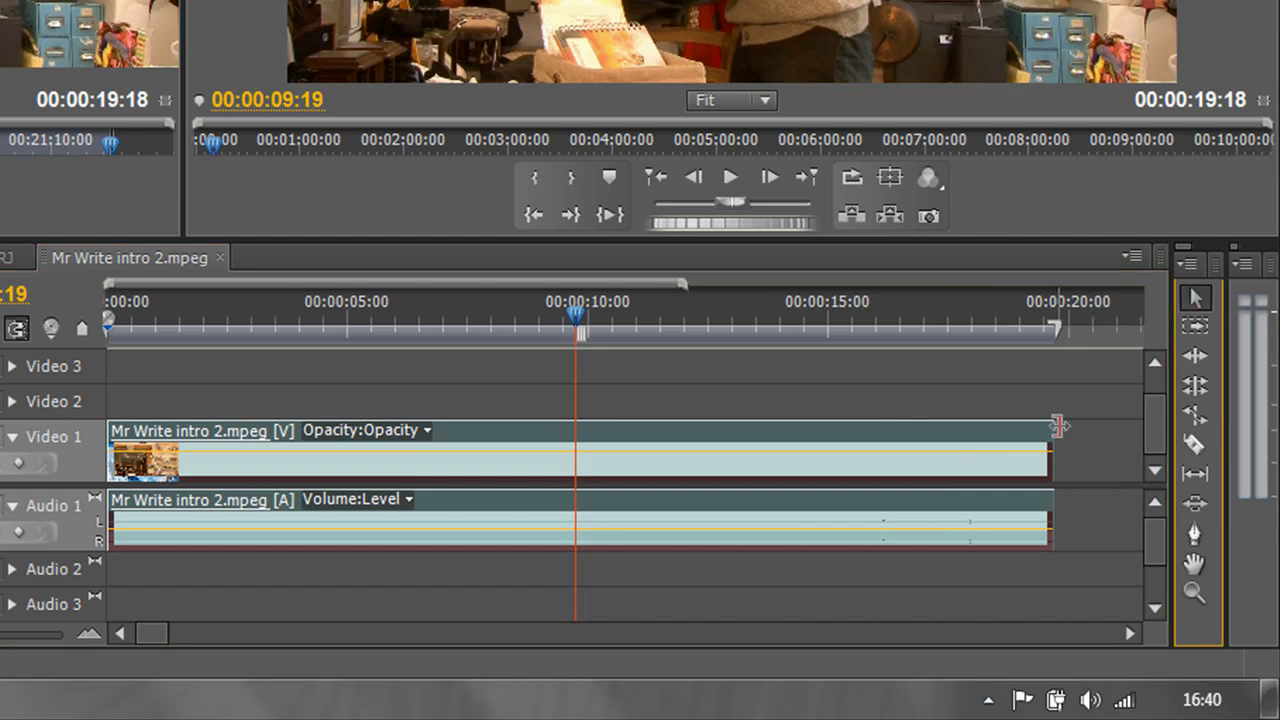
pyautogui.moveTo(1058, 426); pyautogui.dragTo(921, 430)
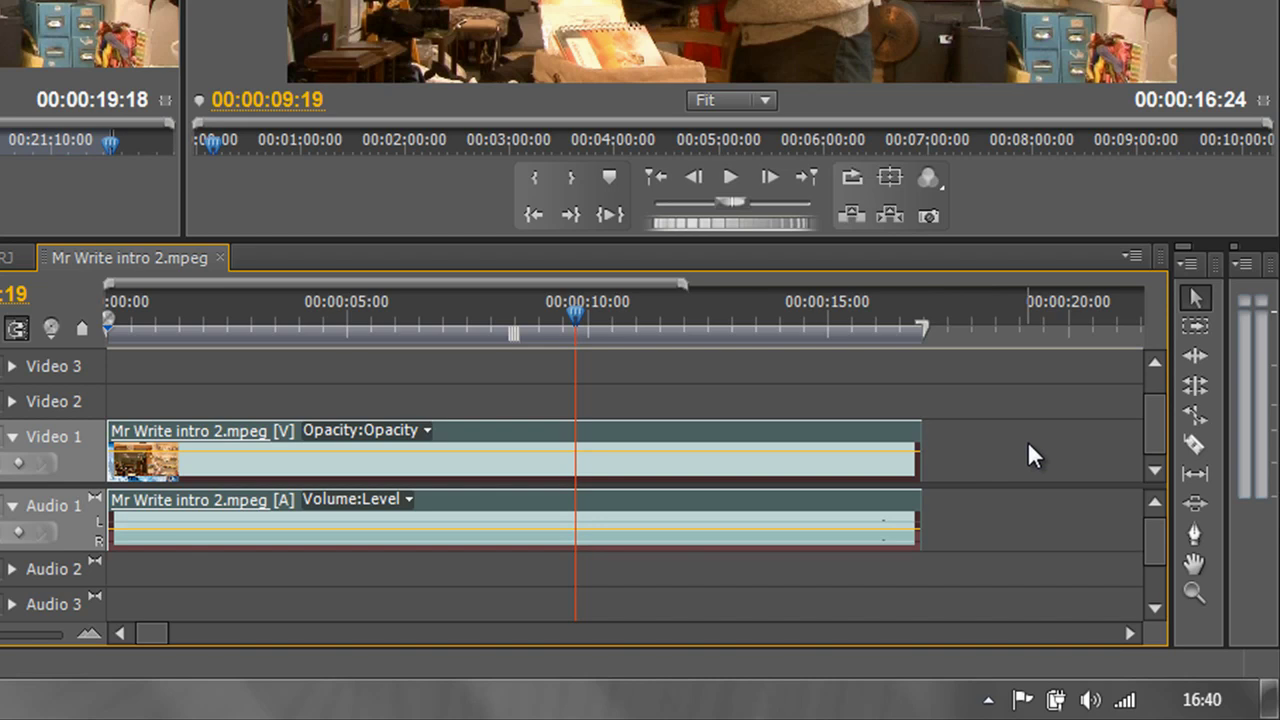
pyautogui.moveTo(1028, 443); pyautogui.dragTo(1031, 450)
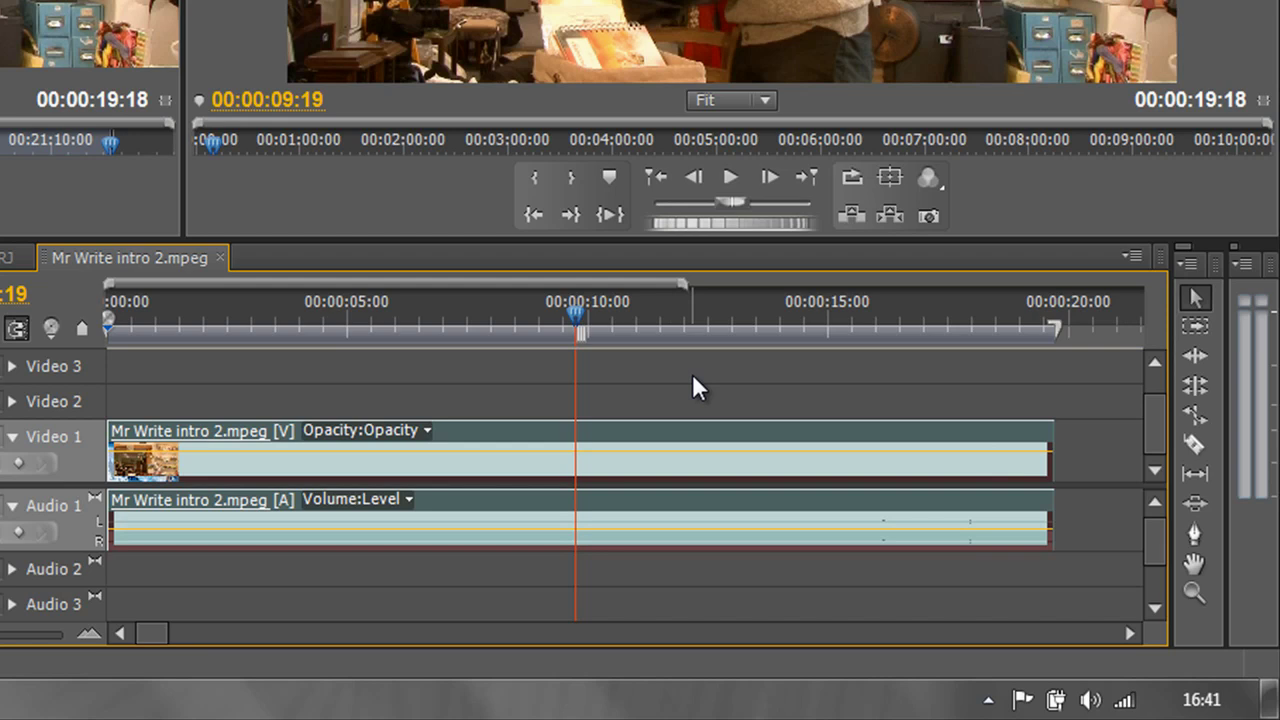
# Enable Frame Blend for the Mr Write intro 2 clip under Clip > Video Options.
pyautogui.click(1195, 385)
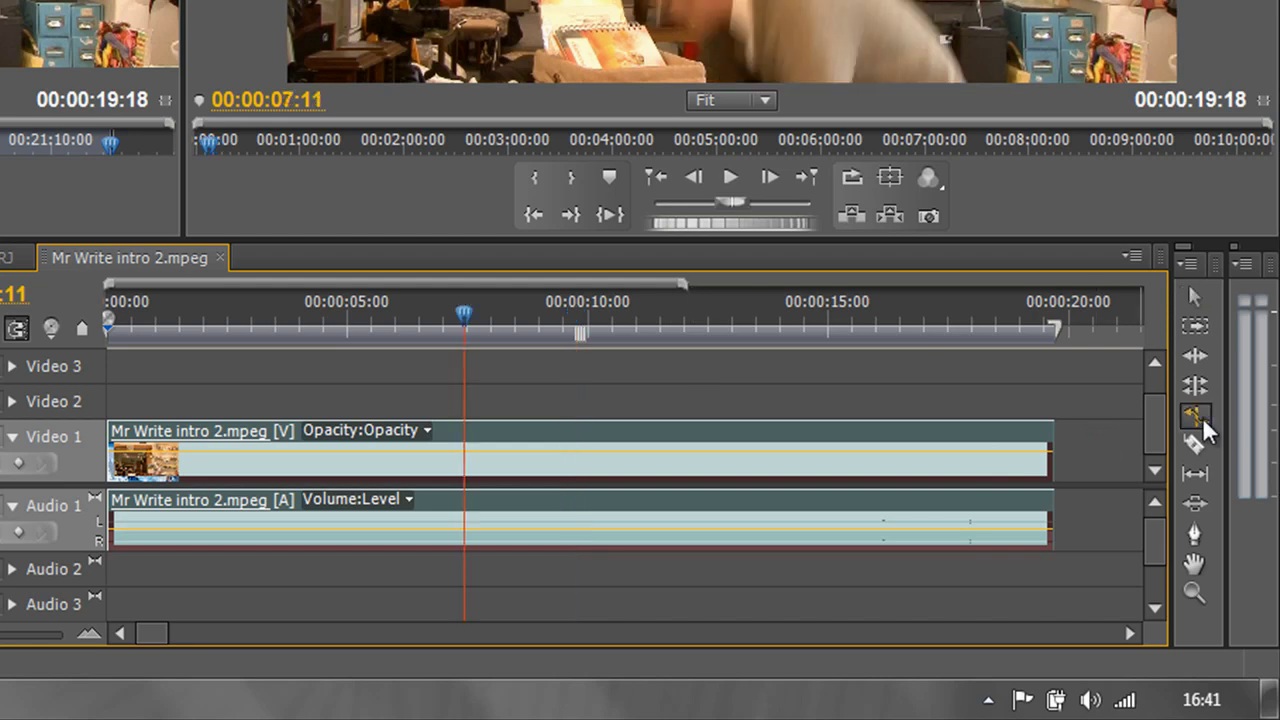
pyautogui.click(1197, 416)
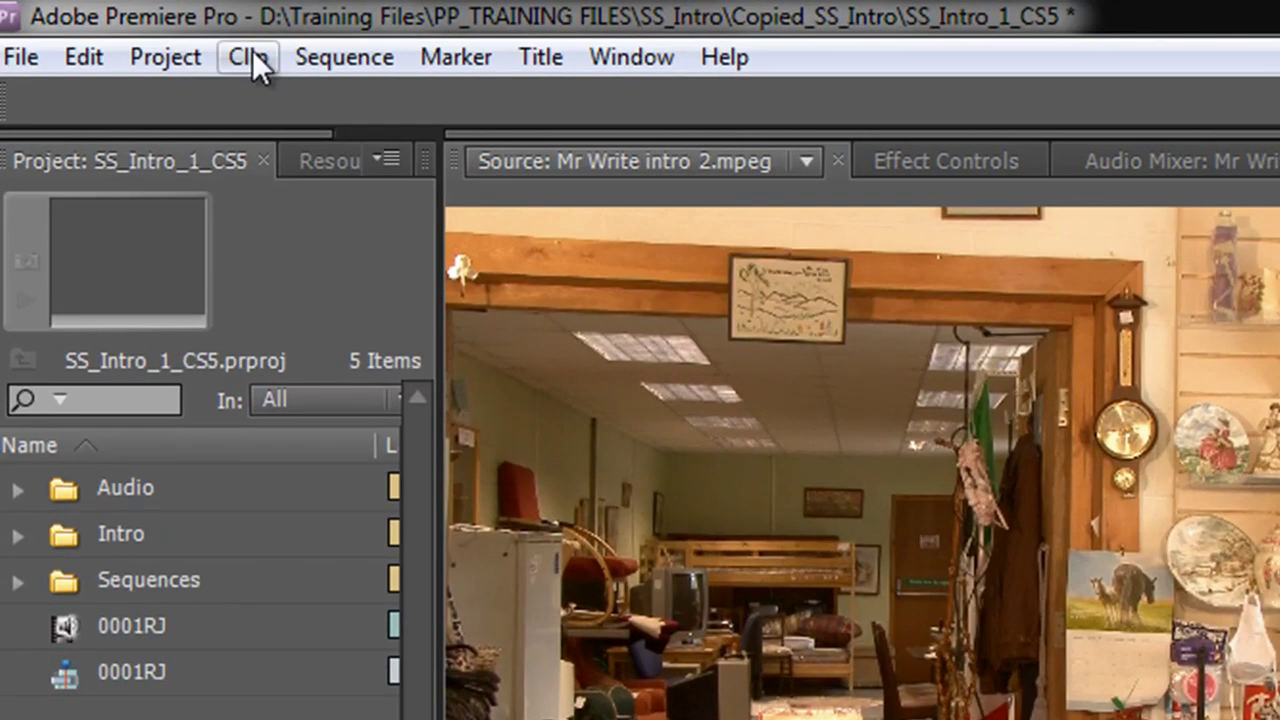
pyautogui.click(246, 53)
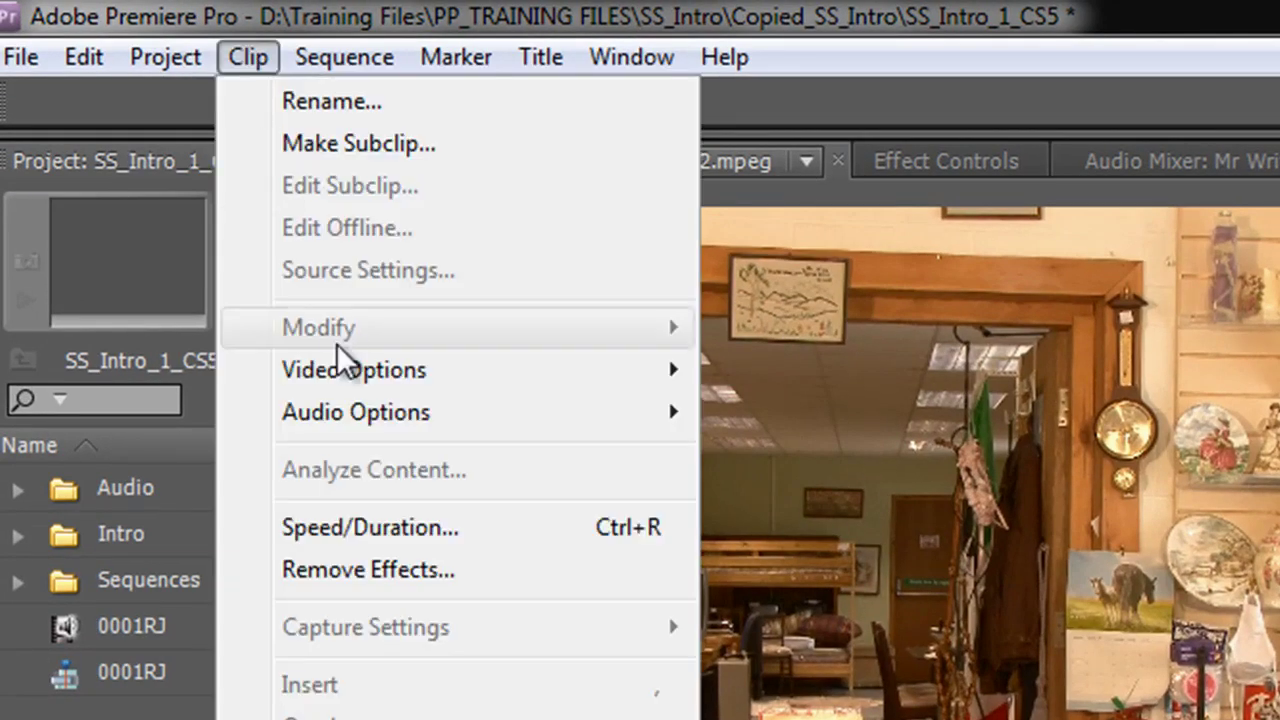
pyautogui.moveTo(343, 380)
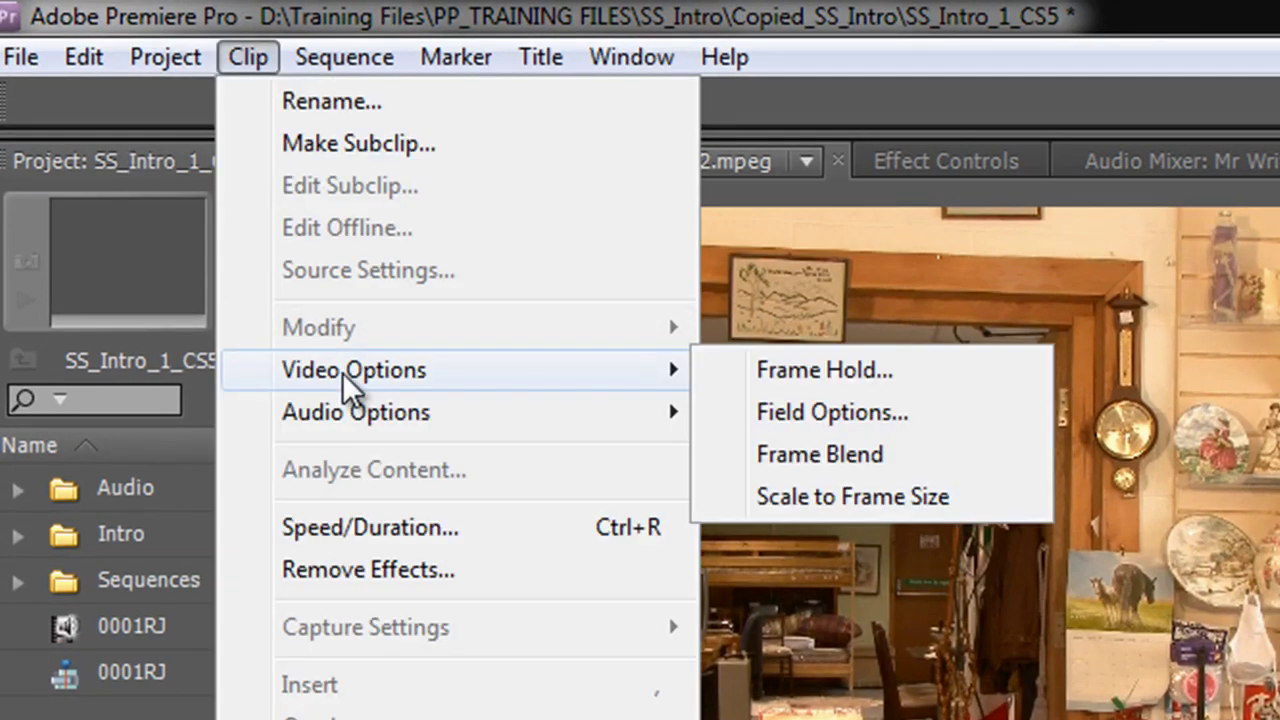
pyautogui.click(800, 457)
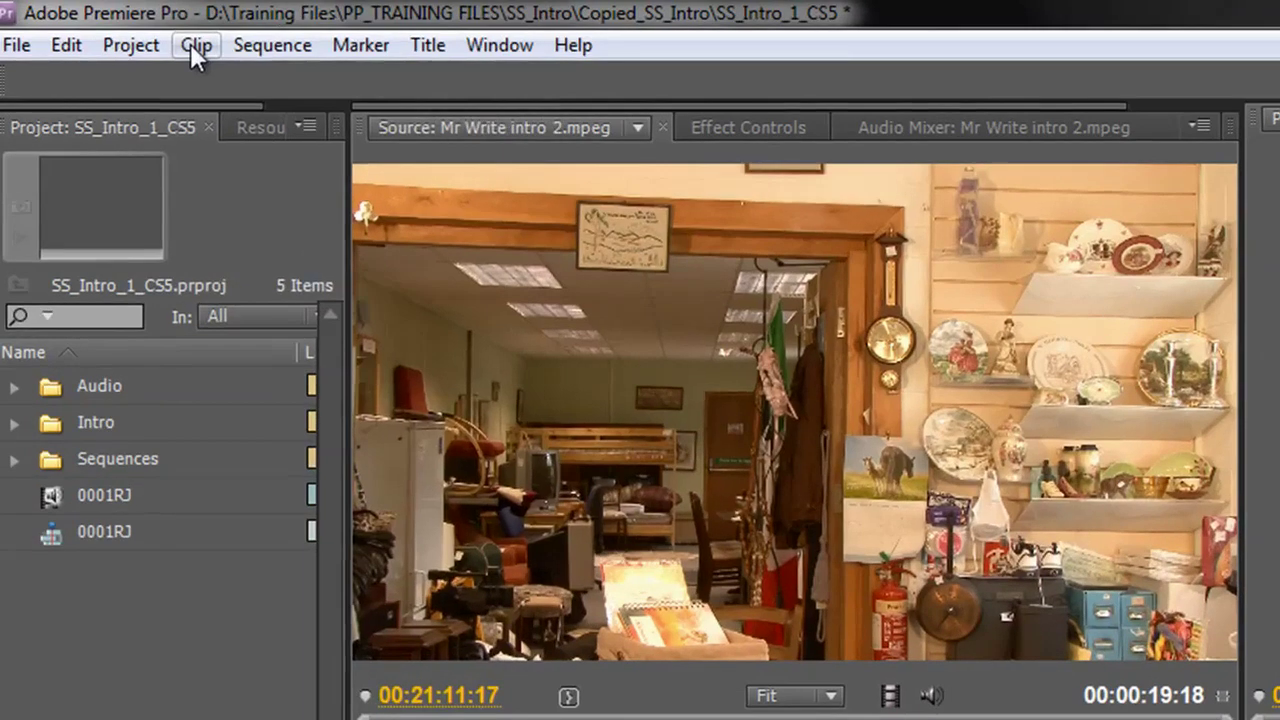
pyautogui.click(103, 23)
pyautogui.moveTo(527, 300)
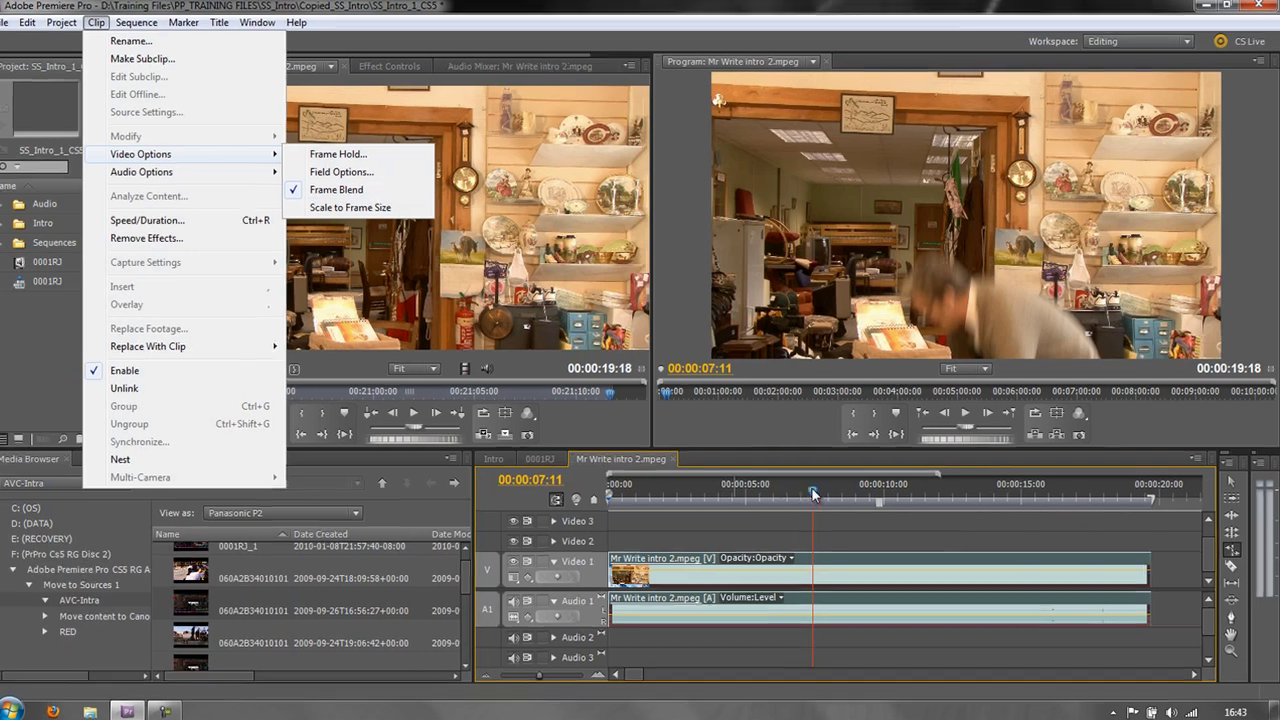
pyautogui.click(780, 494)
pyautogui.press('Home')
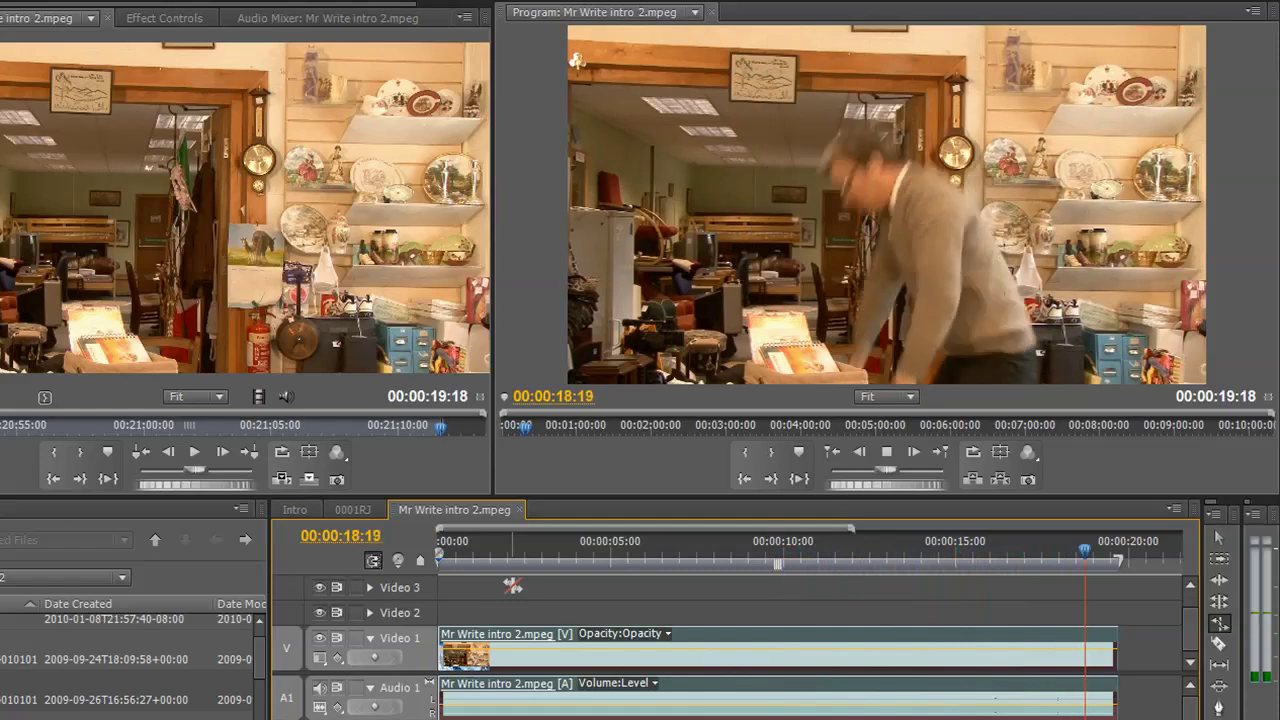
# Rate-stretch the clip to end at 00:00:05:01 (about 391%), then return to the sequence start.
pyautogui.press('space')
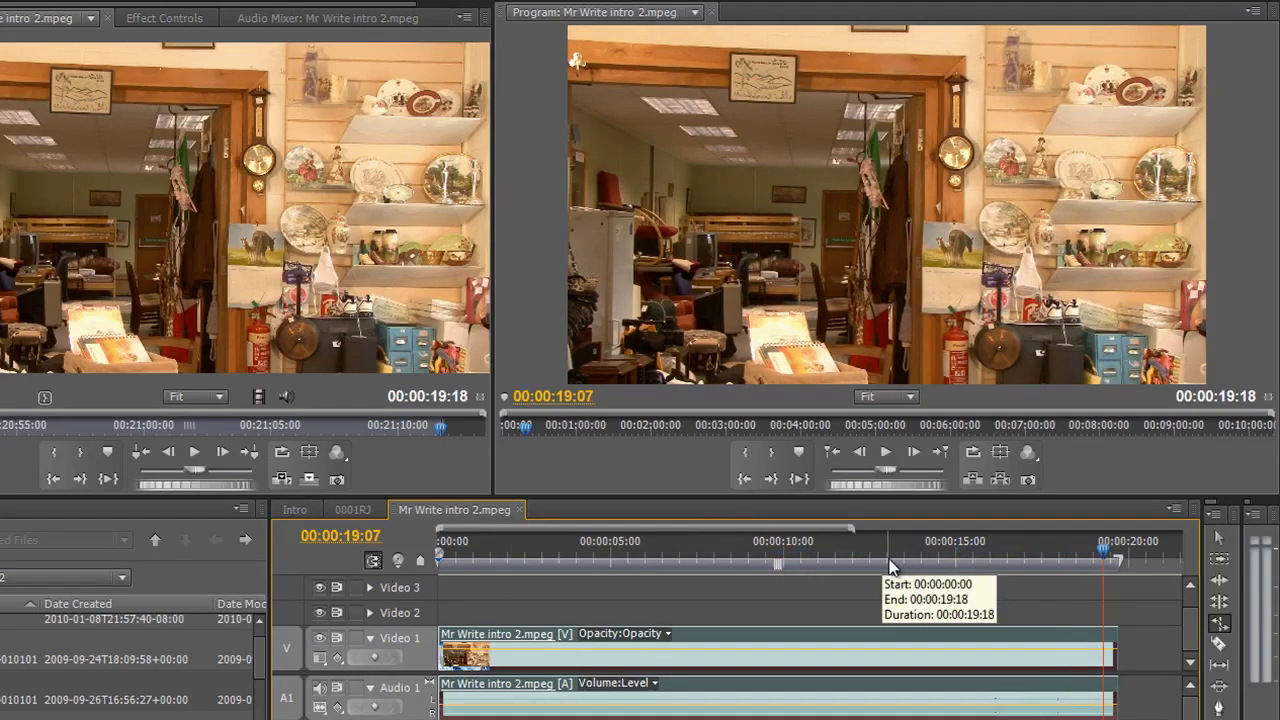
pyautogui.click(1220, 623)
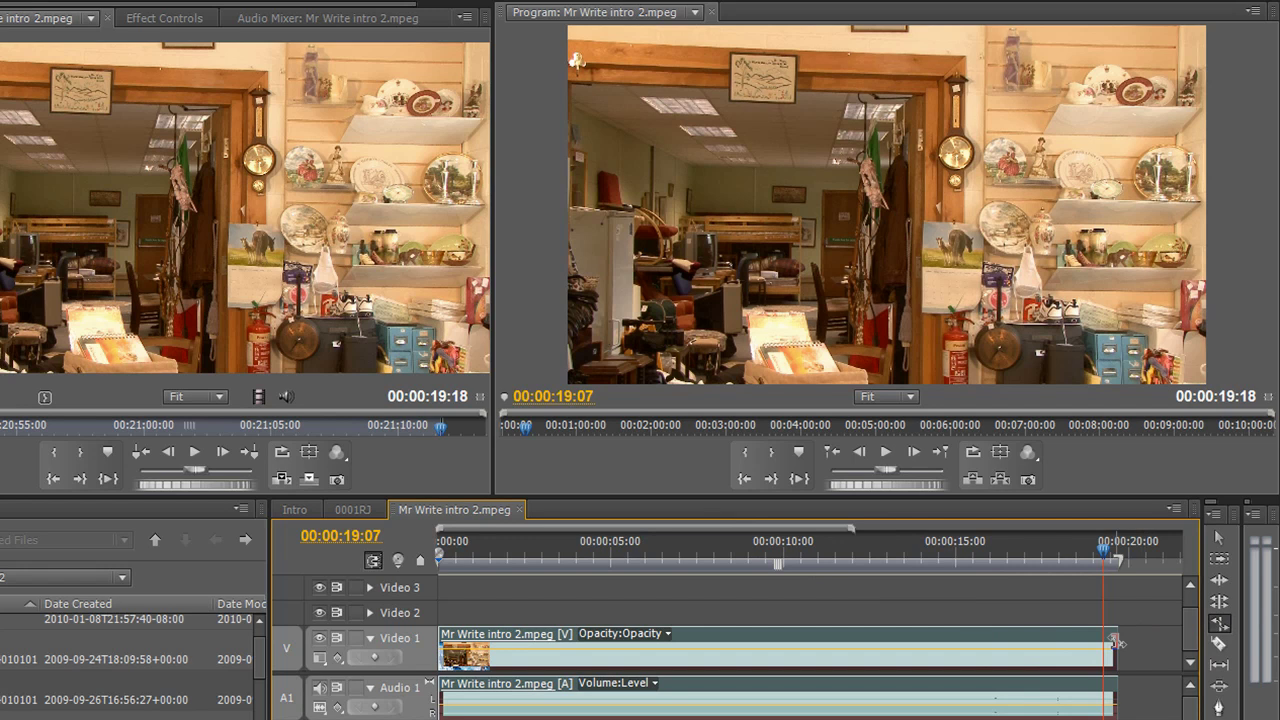
pyautogui.moveTo(1116, 641); pyautogui.dragTo(609, 628)
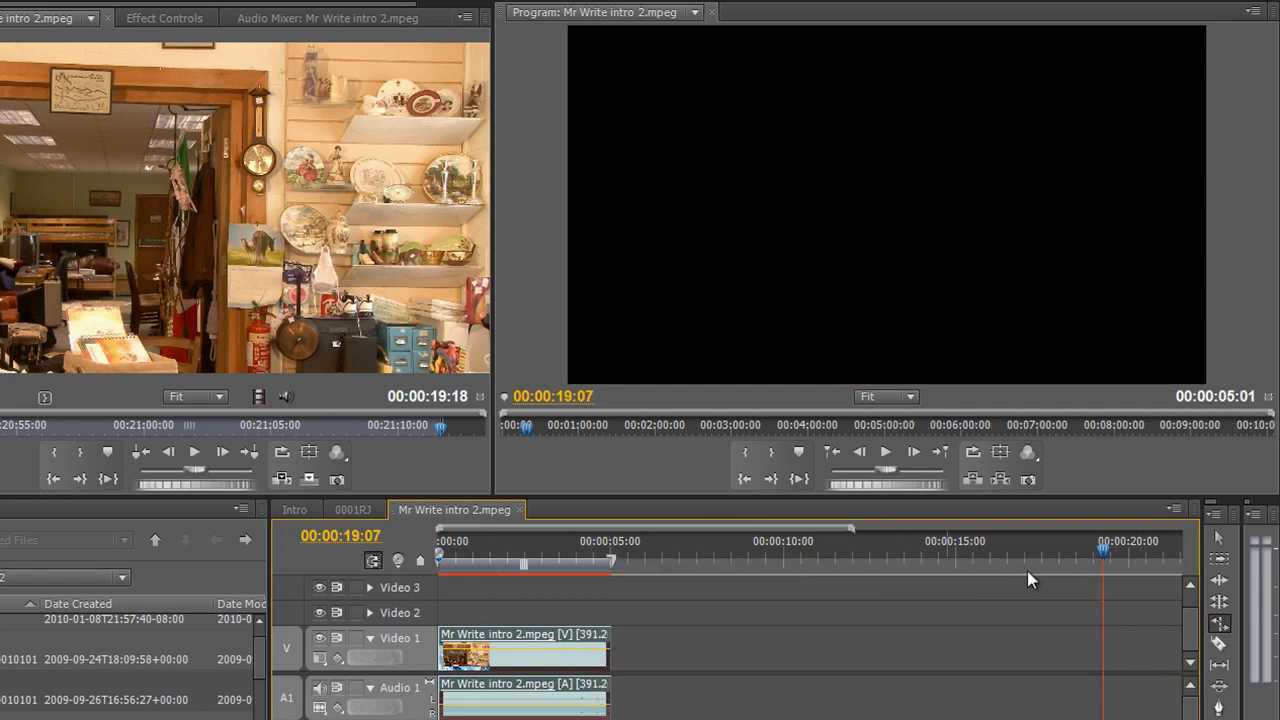
pyautogui.moveTo(1104, 547); pyautogui.dragTo(587, 547)
pyautogui.press('Home')
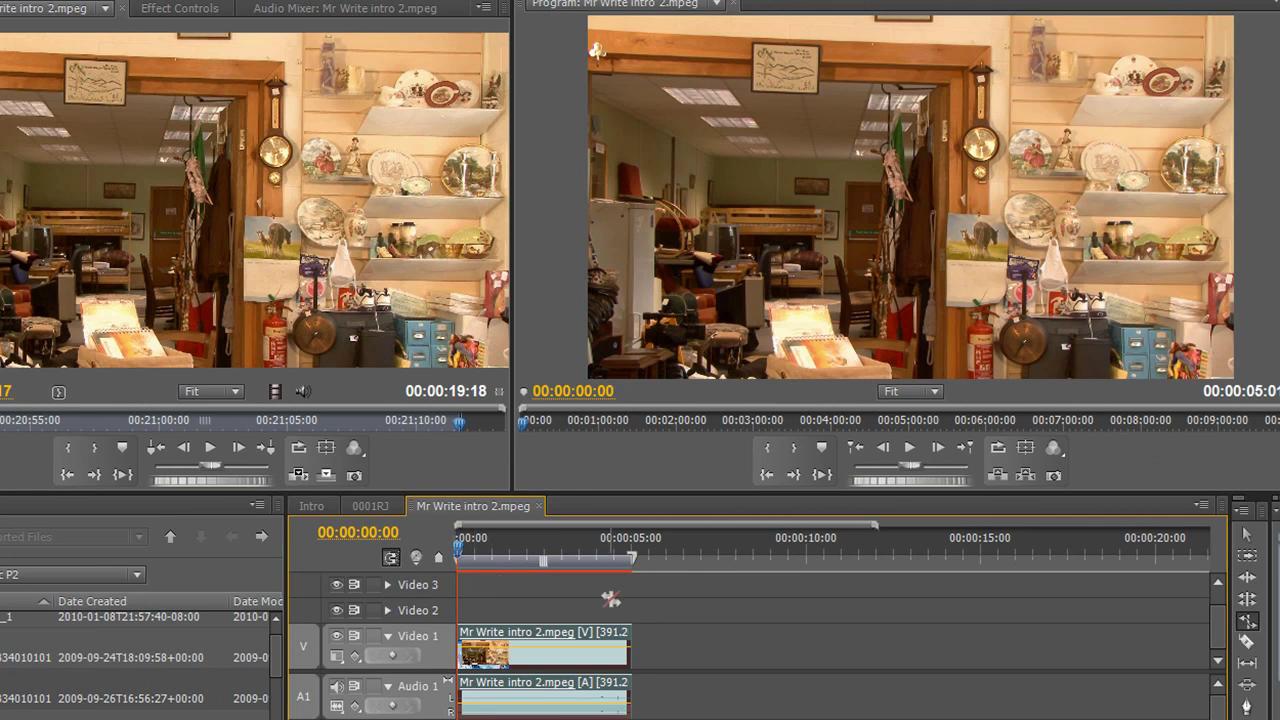
# Render the 391% clip's preview and play the sequence from the start.
pyautogui.press('Return')
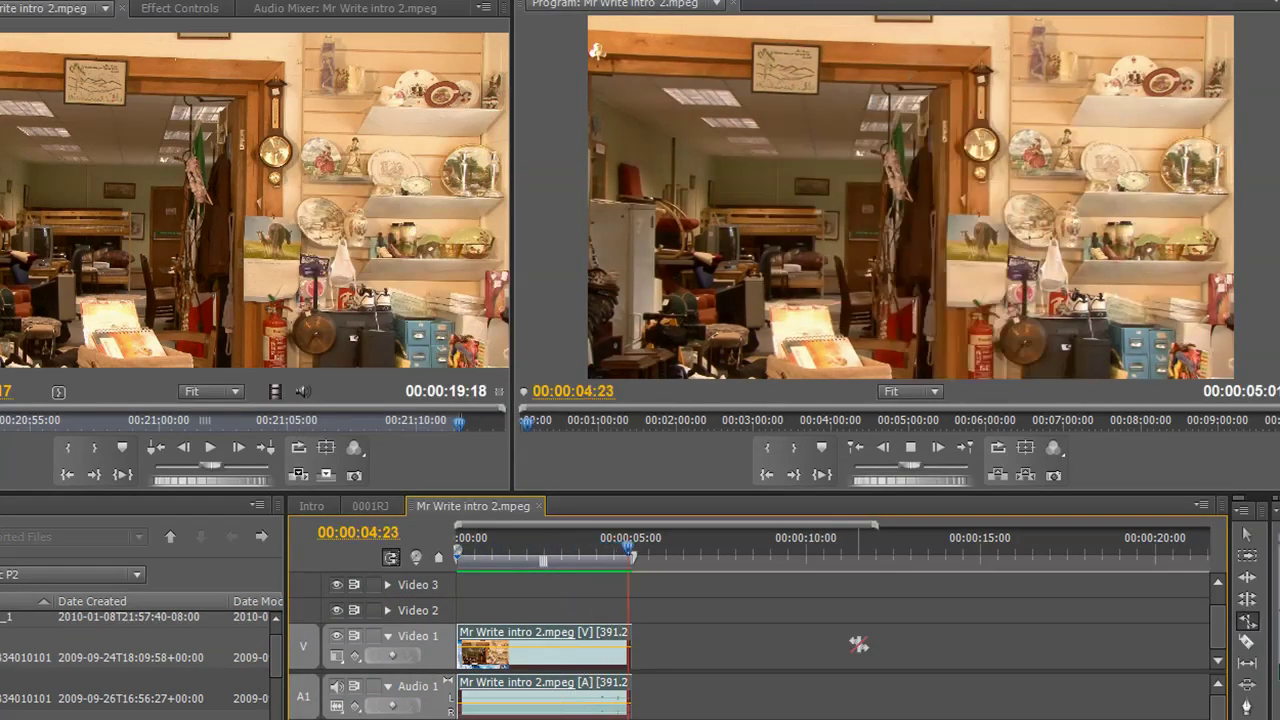
pyautogui.press('space')
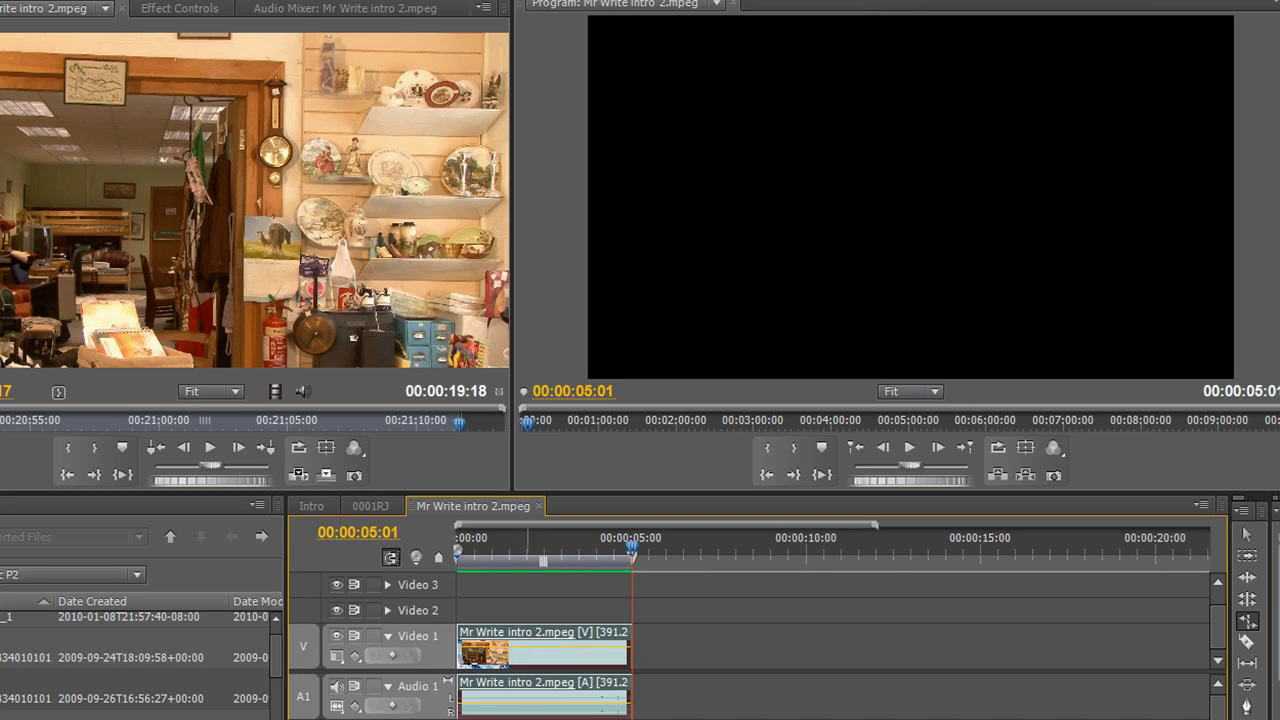
# Undo the speed-up, stretch the clip to 59.9% speed and render it.
pyautogui.press('-')
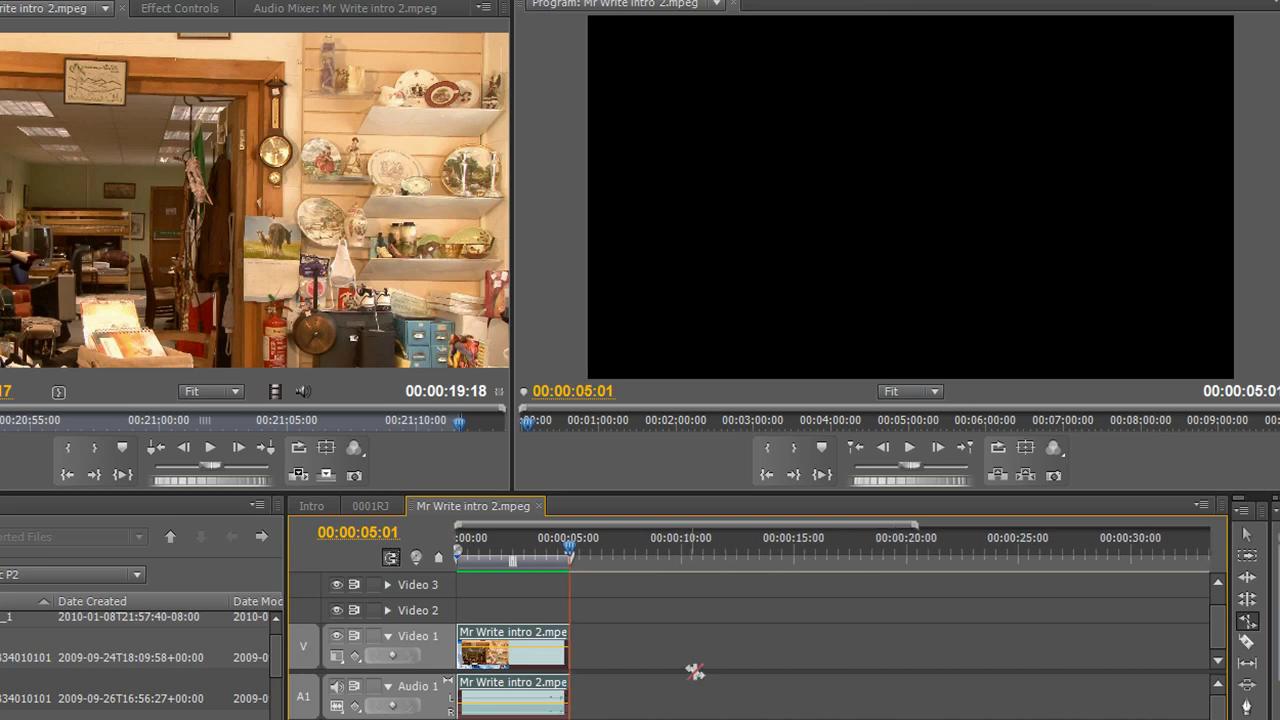
pyautogui.hotkey('ctrl', 'z')
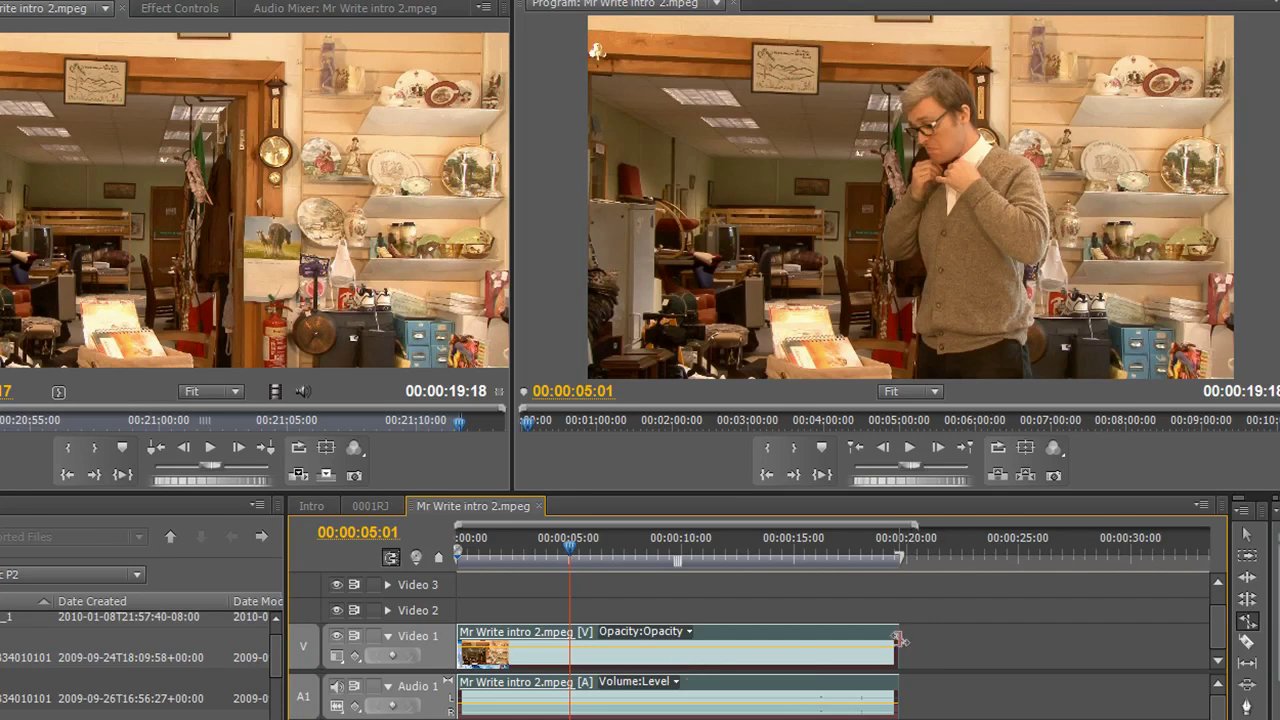
pyautogui.moveTo(898, 638); pyautogui.dragTo(1194, 668)
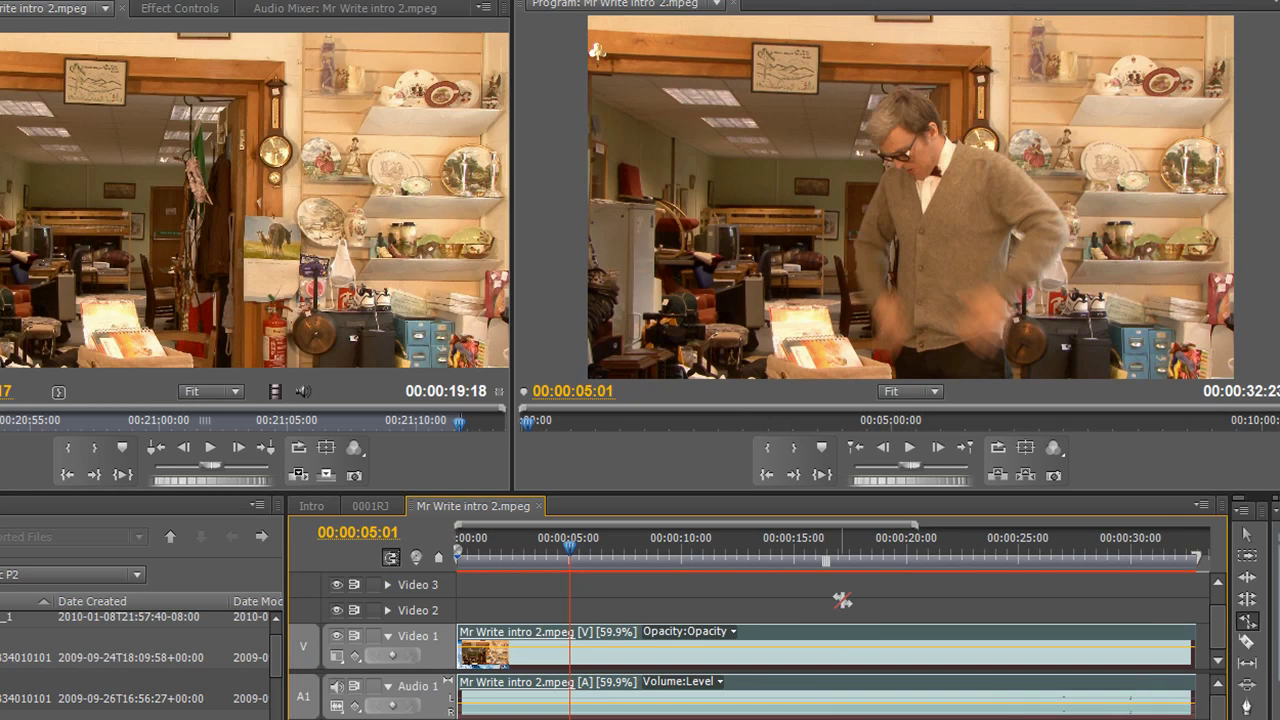
pyautogui.press('Return')
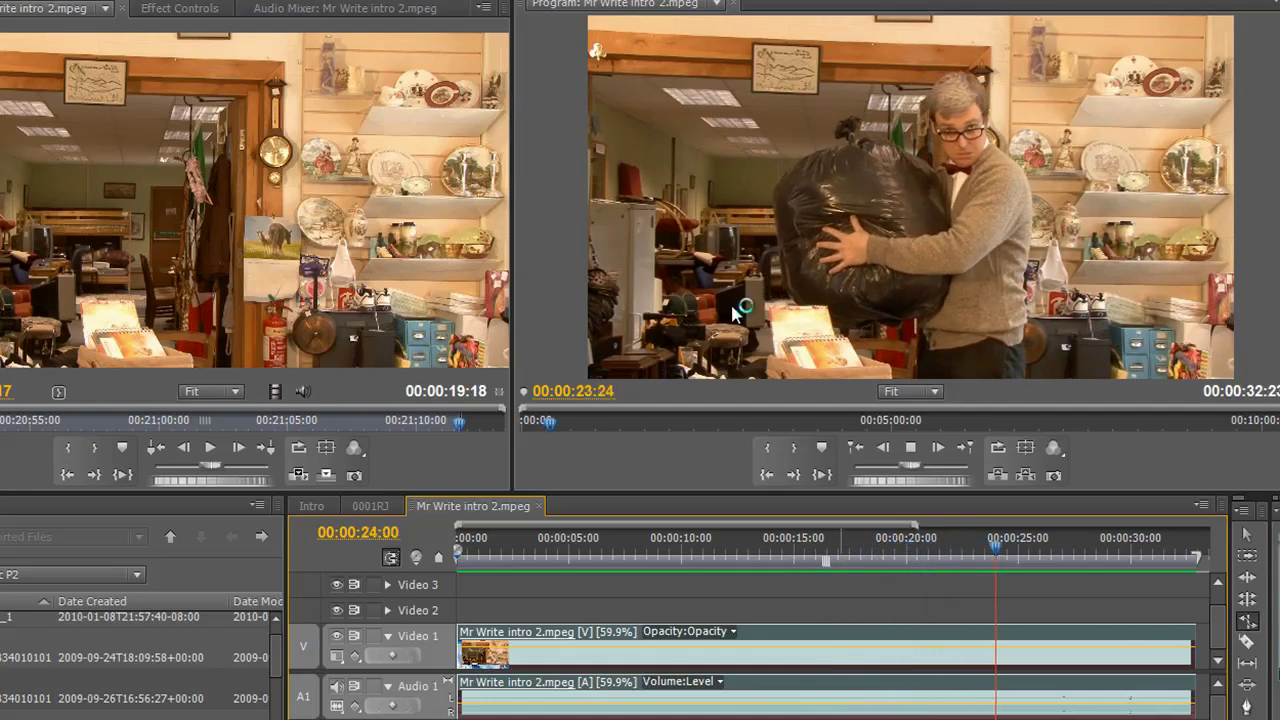
# Undo the slow-down to restore the 00:00:19:18 clip and scrub through the footage.
pyautogui.press('space')
pyautogui.hotkey('ctrl', 'z')
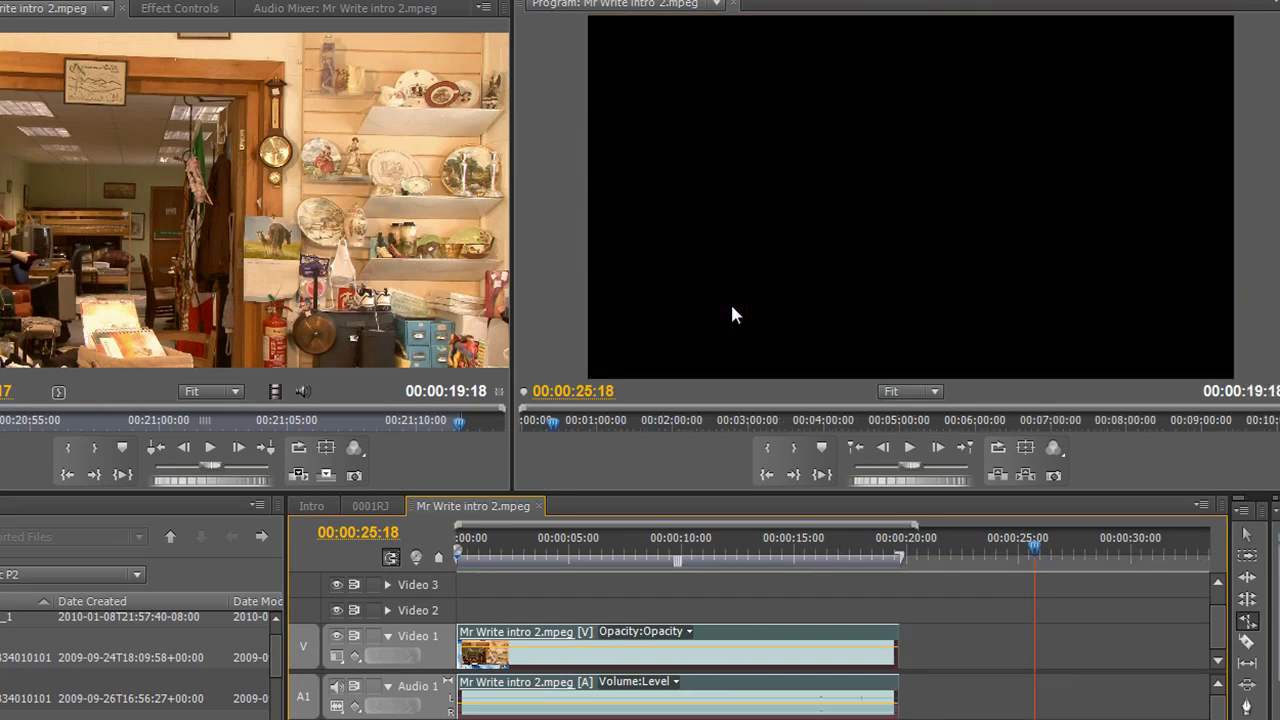
pyautogui.click(1004, 557)
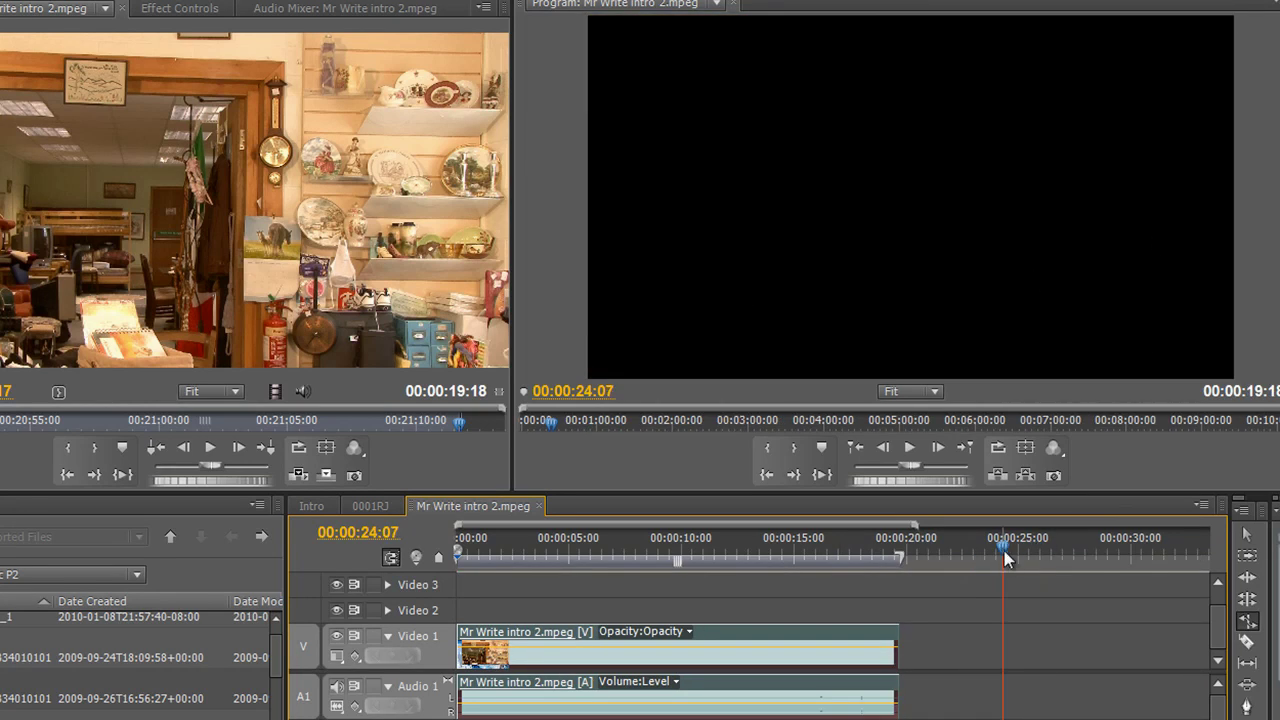
pyautogui.moveTo(1004, 550); pyautogui.dragTo(697, 578)
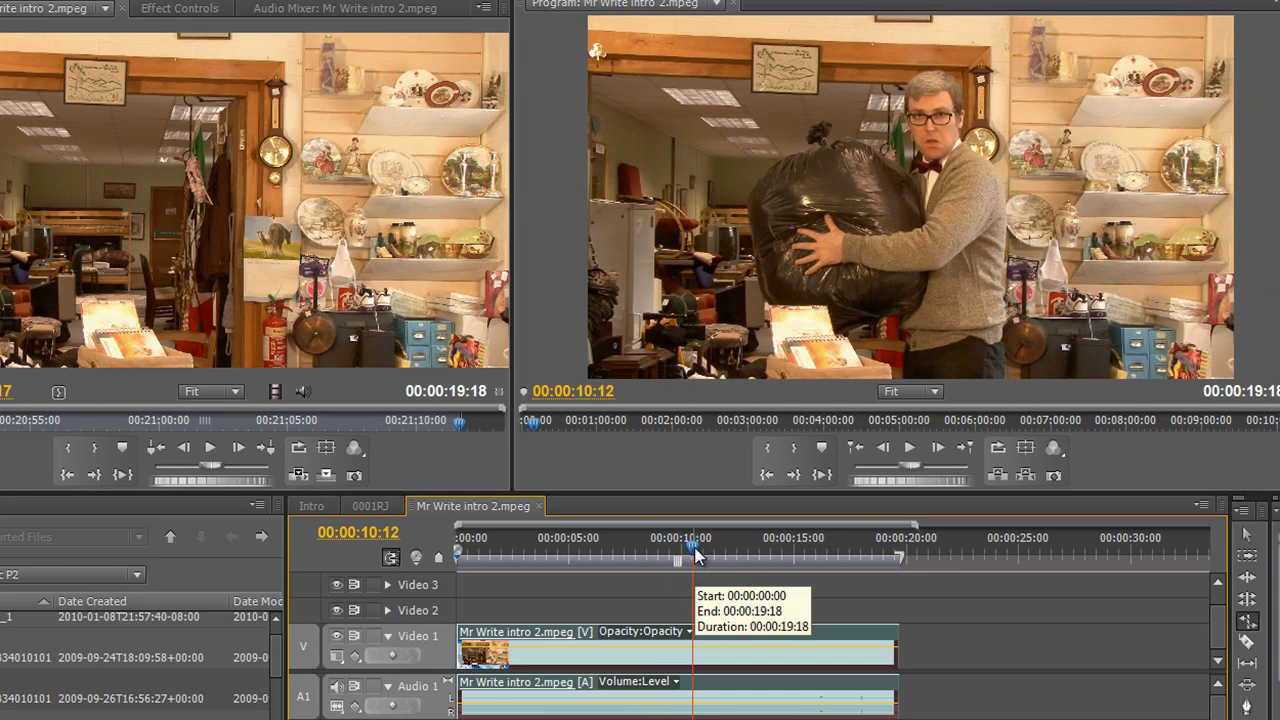
pyautogui.moveTo(697, 555); pyautogui.dragTo(832, 556)
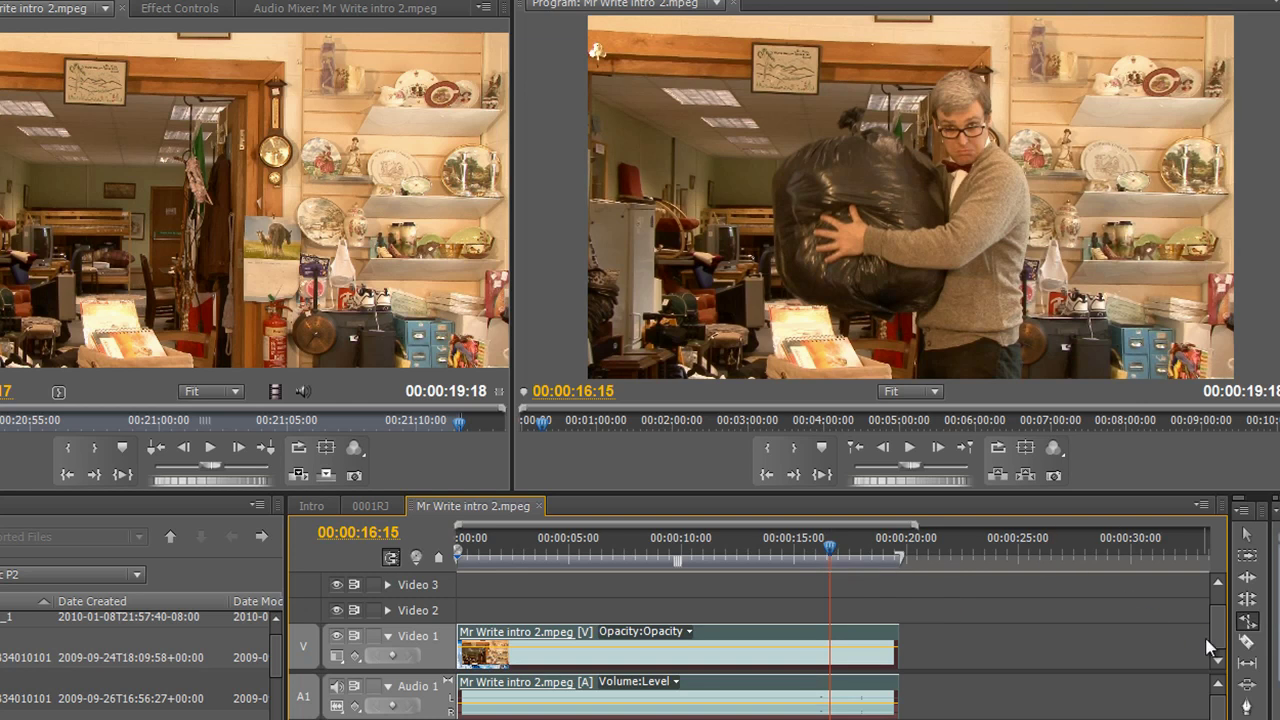
# Razor the clip at 00:00:16:15 and at 00:00:10:05.
pyautogui.click(1250, 643)
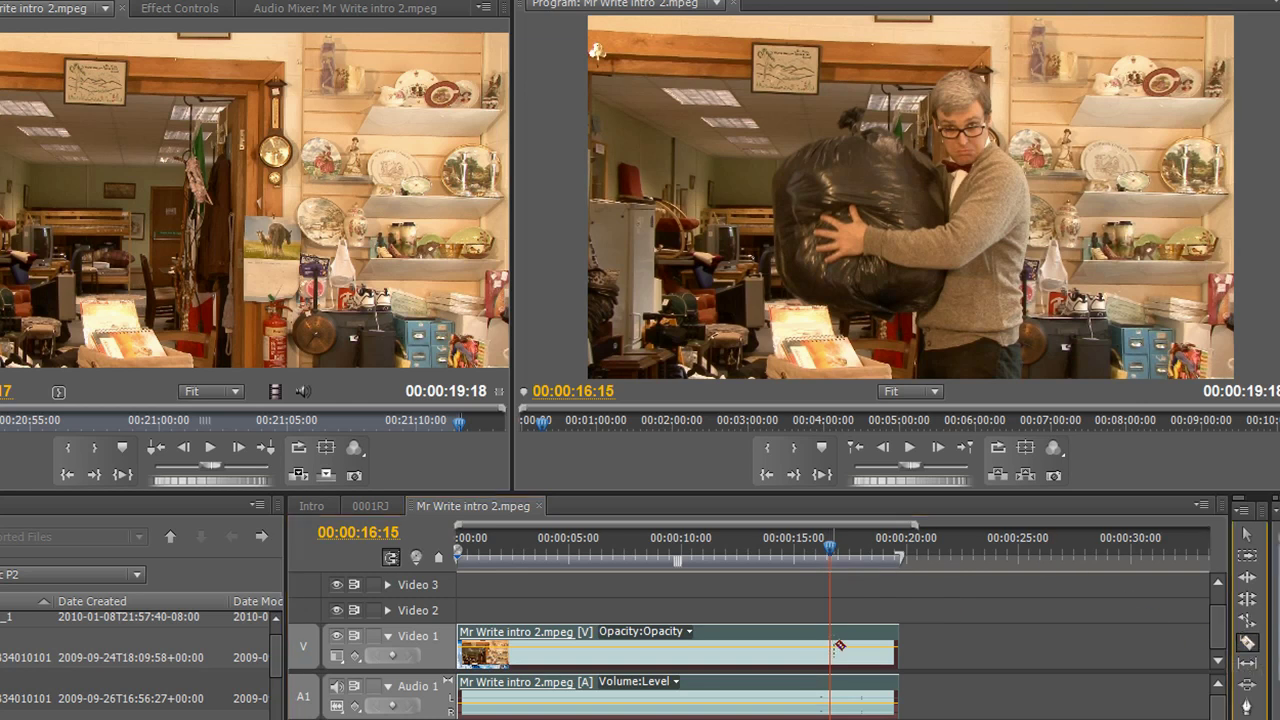
pyautogui.click(837, 645)
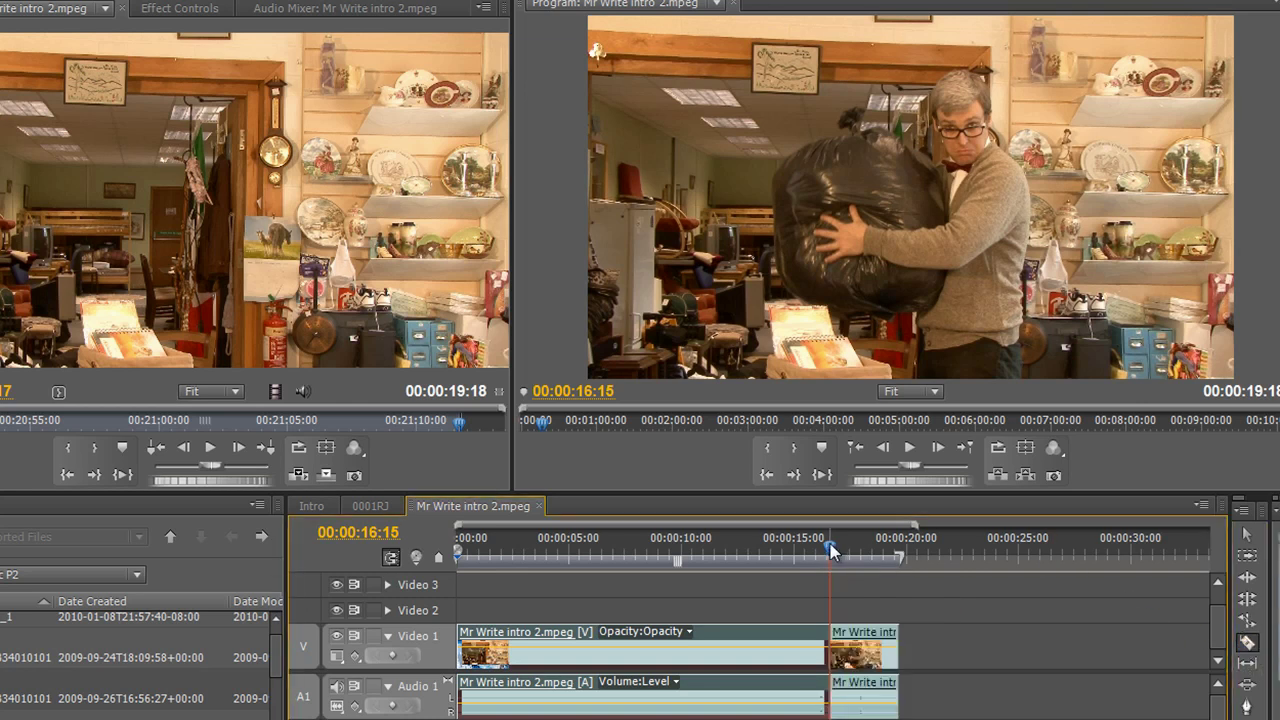
pyautogui.moveTo(830, 550); pyautogui.dragTo(685, 566)
pyautogui.click(687, 640)
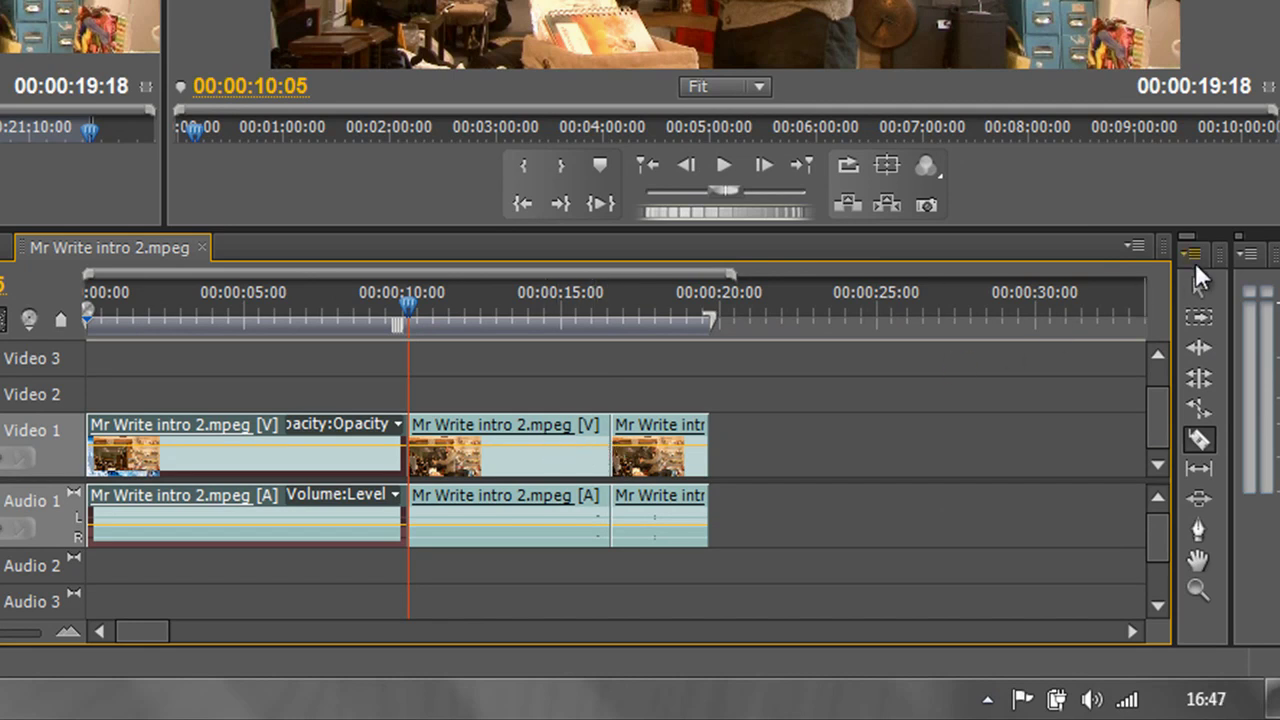
# Turn on Frame Blend for the middle piece, 00:00:10:05 to about 00:00:16.
pyautogui.press('v')
pyautogui.click(476, 415)
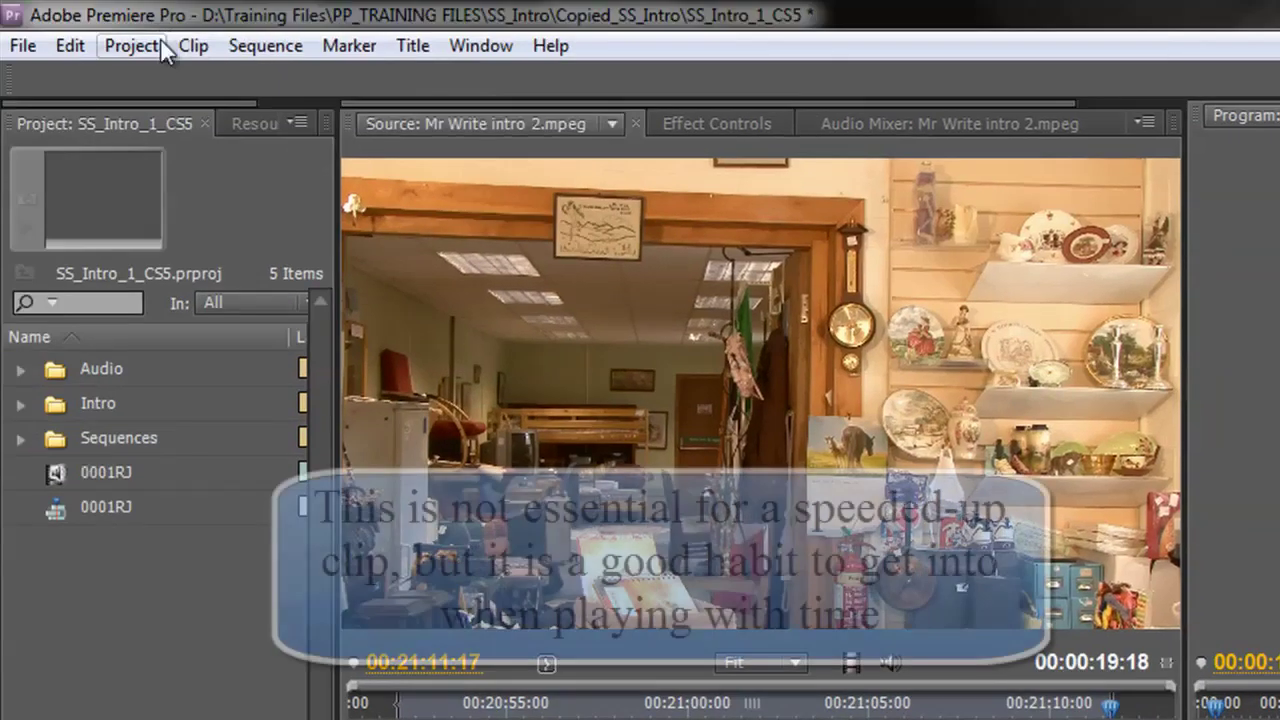
pyautogui.click(176, 46)
pyautogui.moveTo(247, 285)
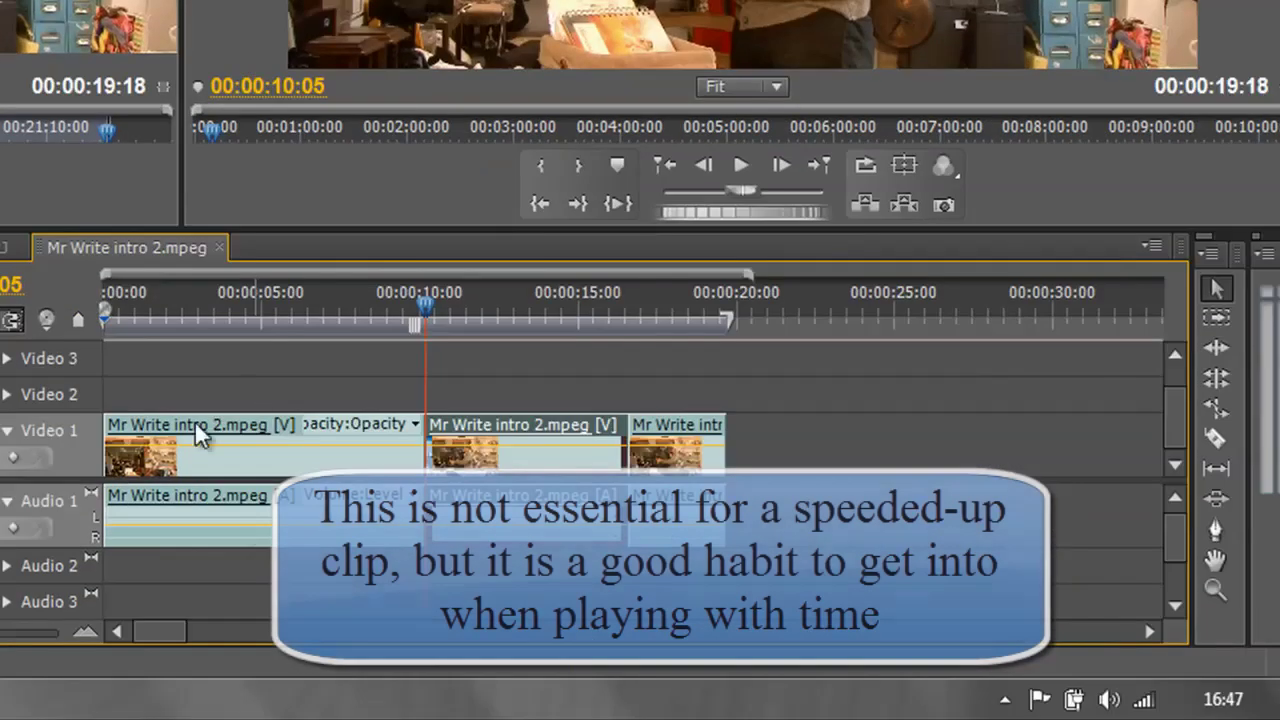
pyautogui.click(489, 430)
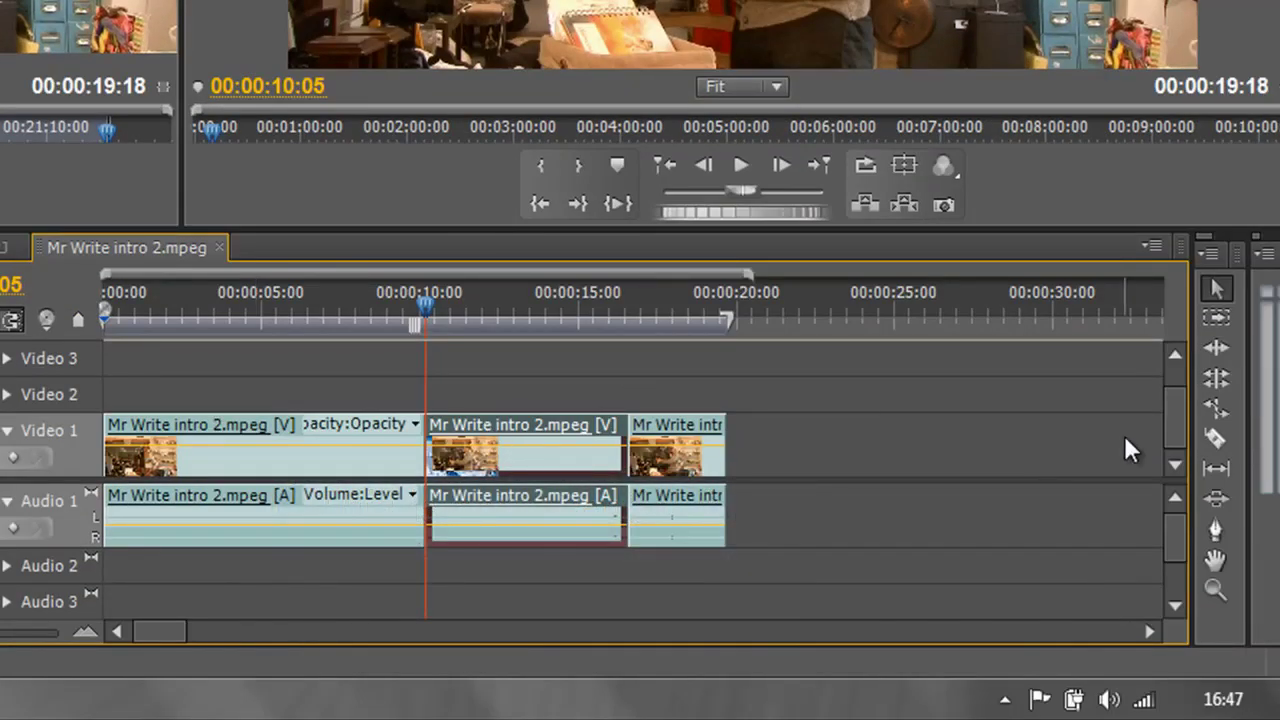
# Speed the middle piece up to 172.04% and ripple-delete the gap after it.
pyautogui.click(1216, 410)
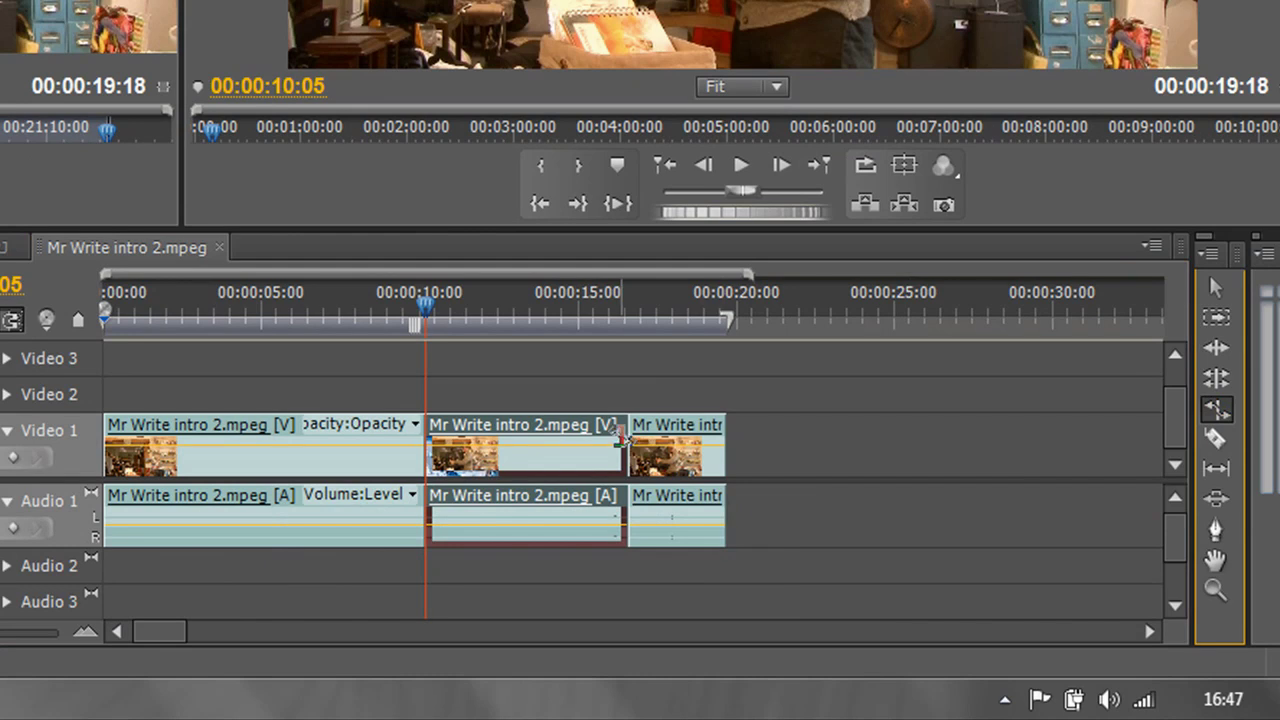
pyautogui.moveTo(617, 428); pyautogui.dragTo(585, 600)
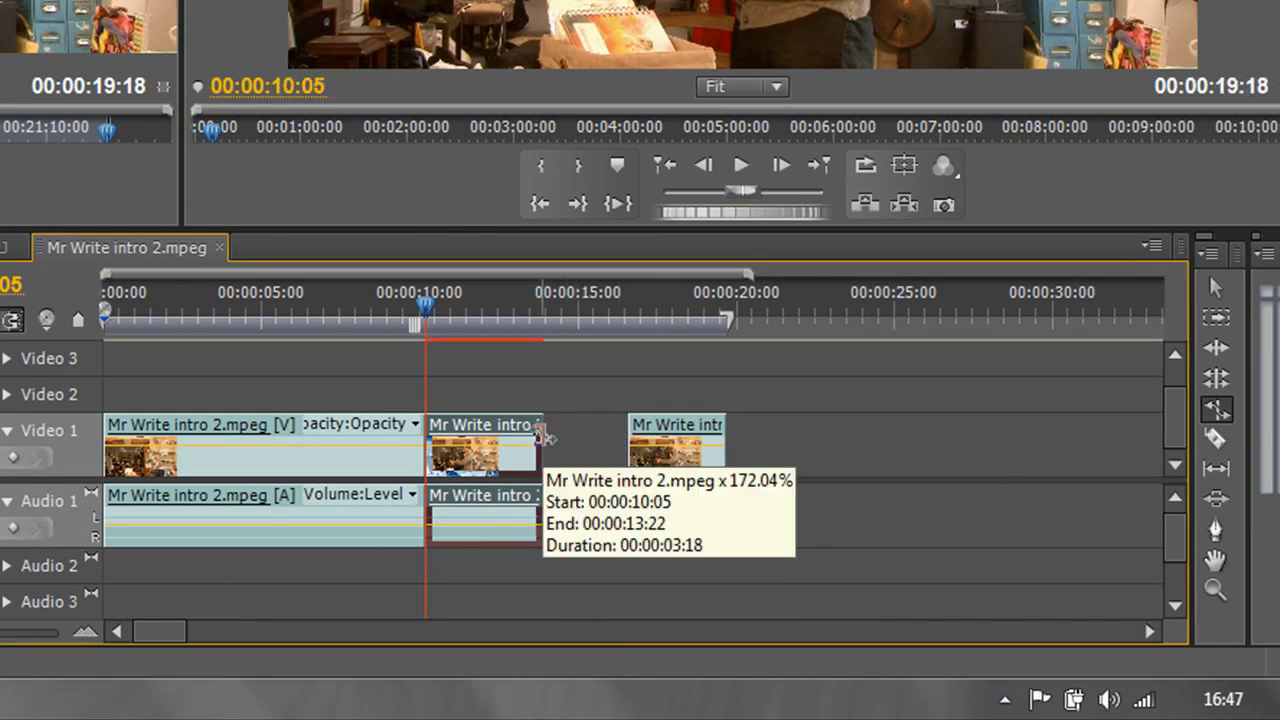
pyautogui.rightClick(577, 438)
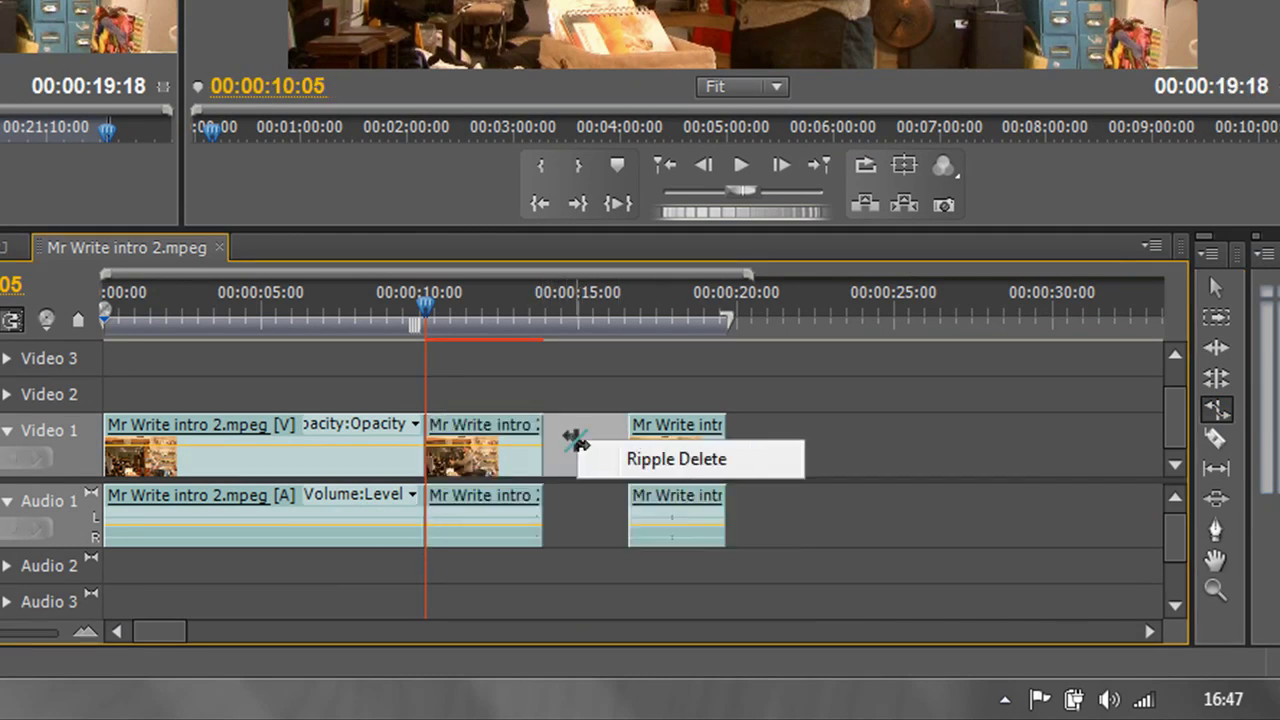
pyautogui.click(594, 458)
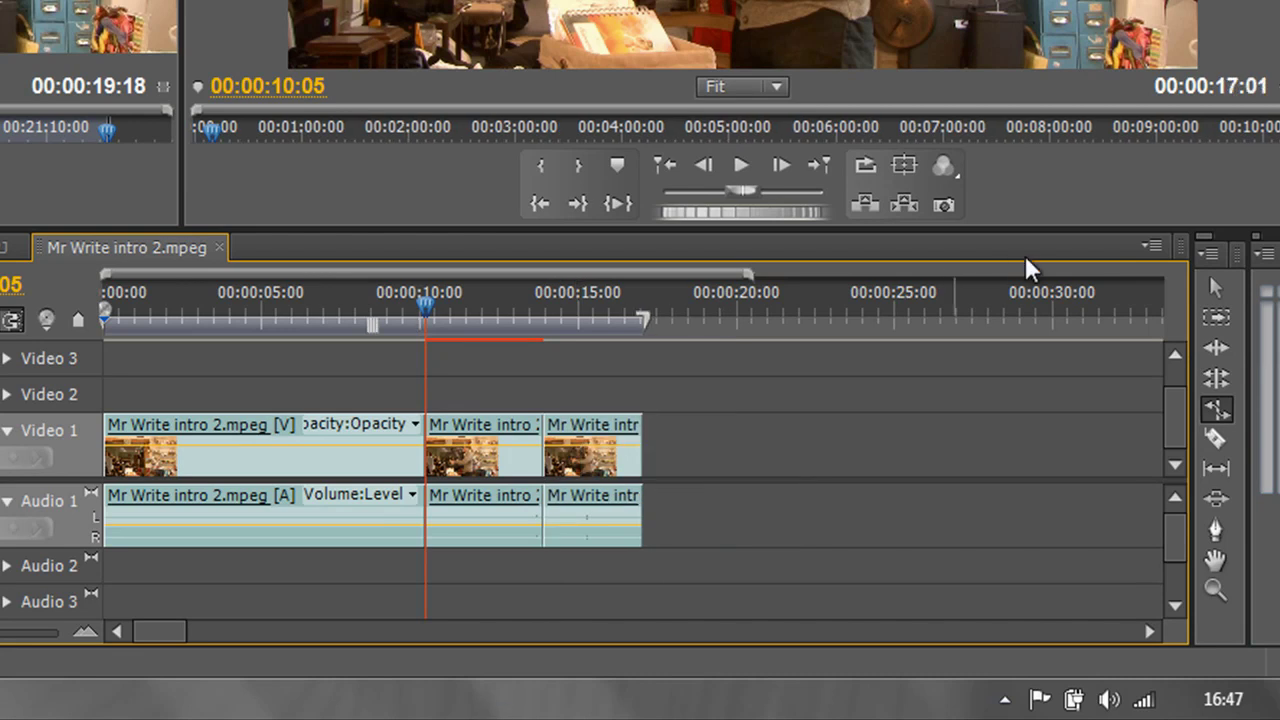
# Render the retimed 00:00:17:01 sequence for preview with the Selection tool active.
pyautogui.click(1216, 288)
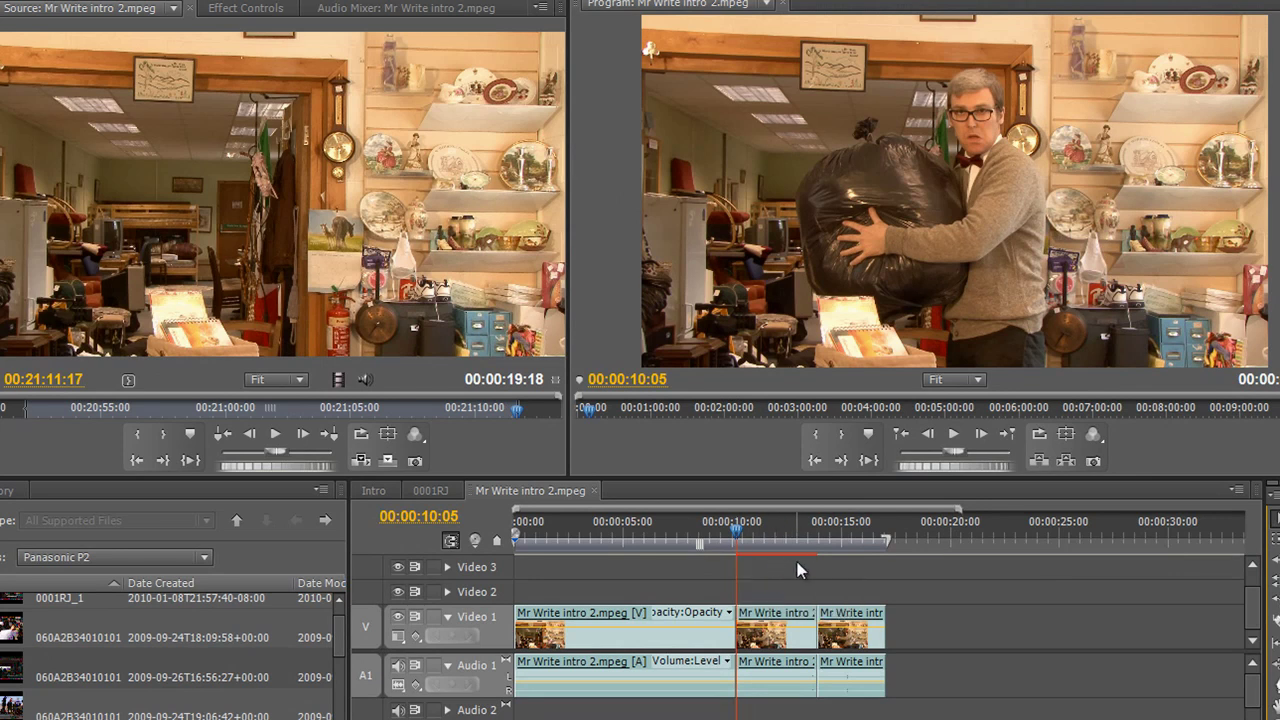
pyautogui.press('Return')
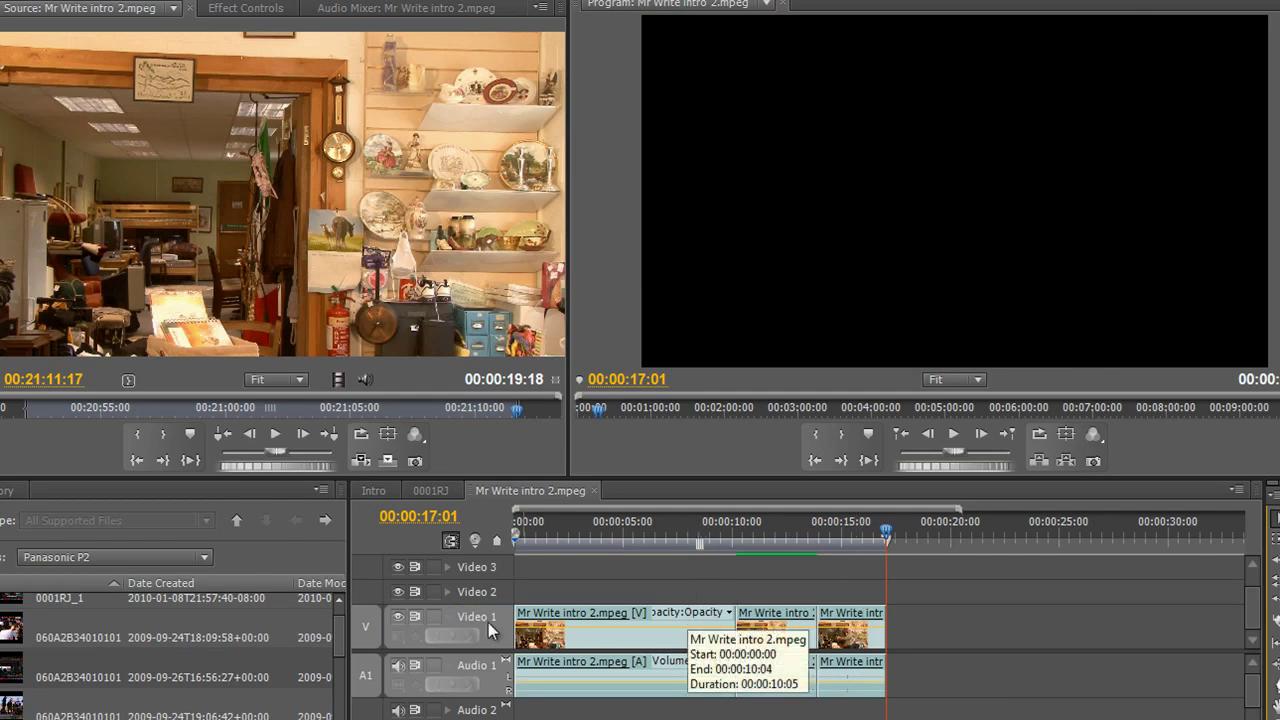
pyautogui.click(428, 491)
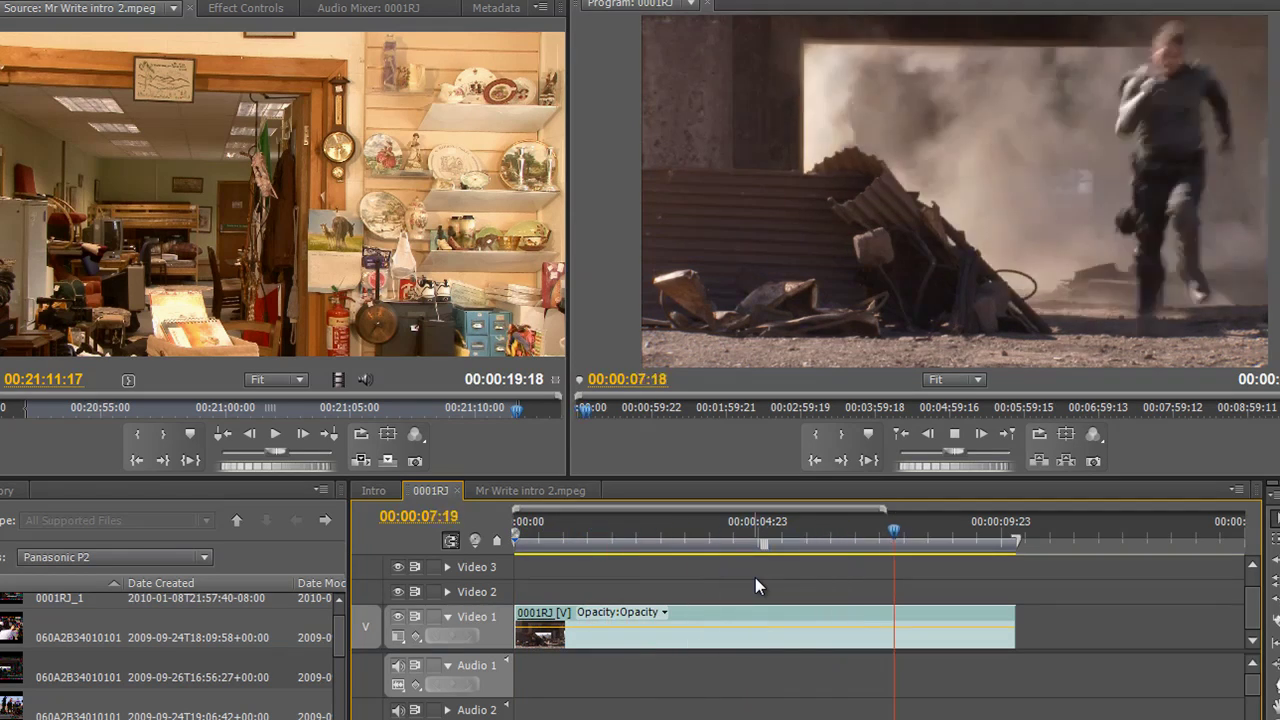
pyautogui.press('space')
pyautogui.click(962, 536)
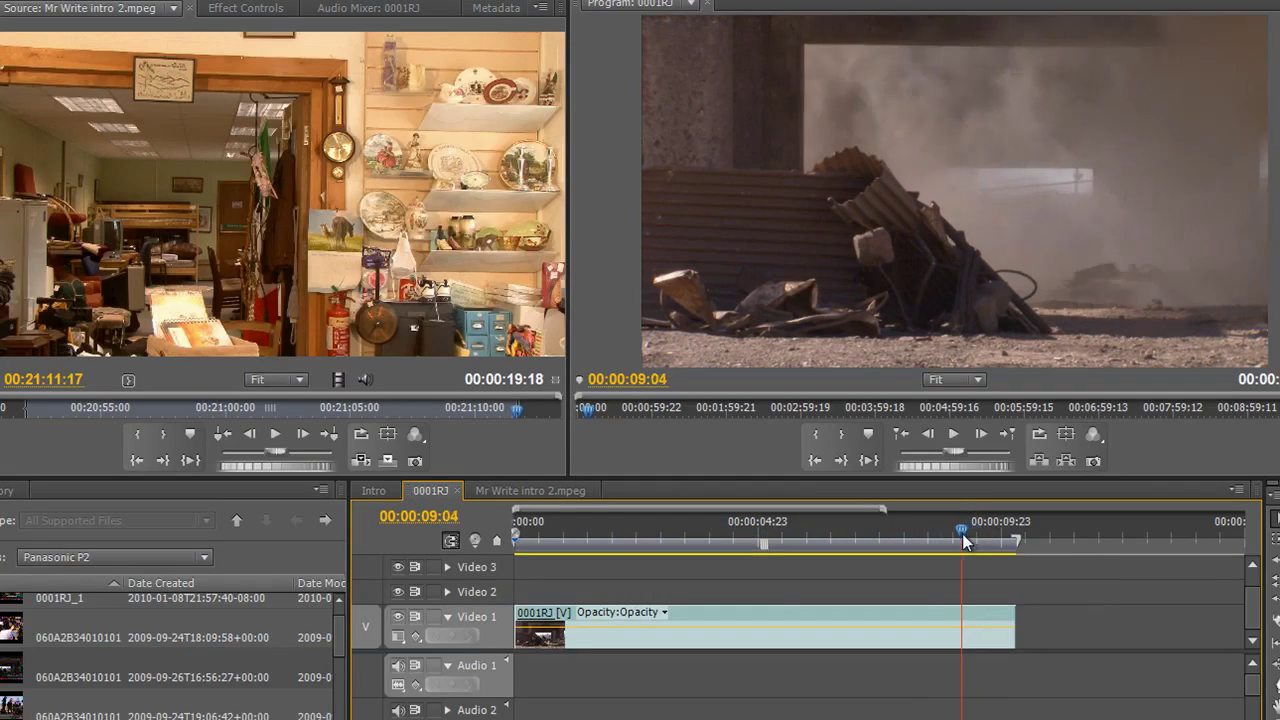
pyautogui.moveTo(962, 540); pyautogui.dragTo(700, 595)
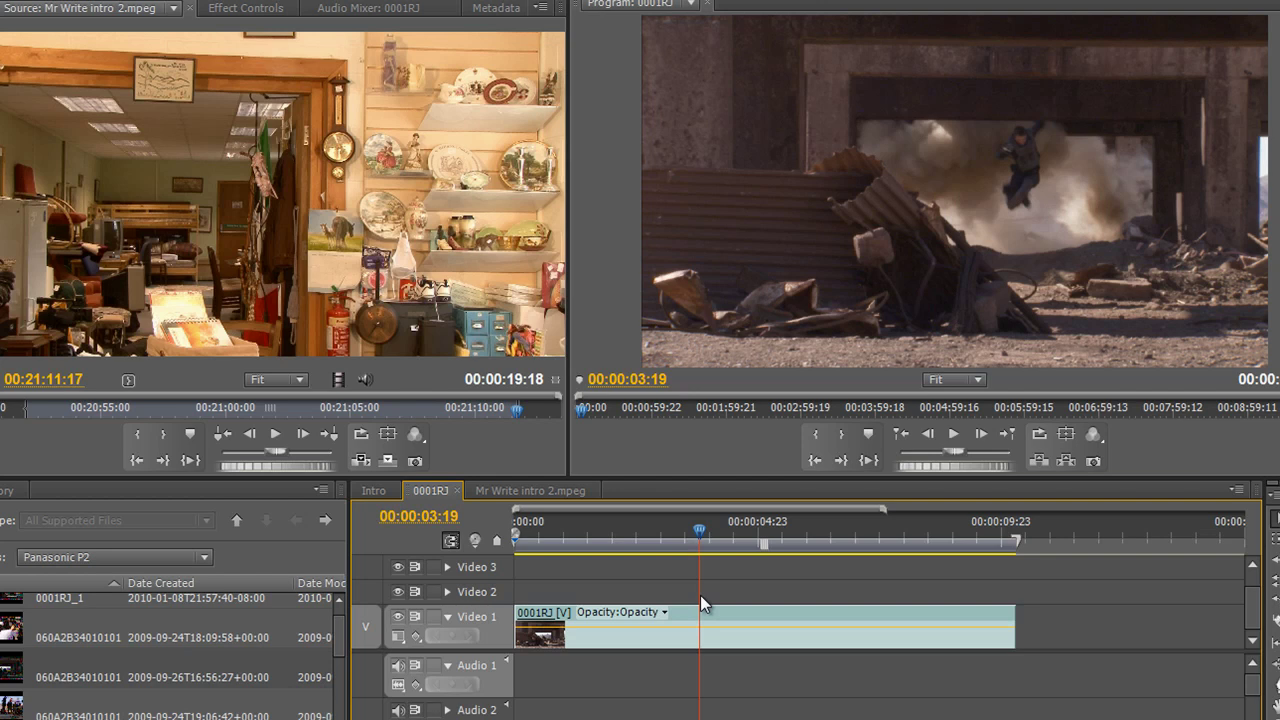
pyautogui.moveTo(700, 595); pyautogui.dragTo(690, 595)
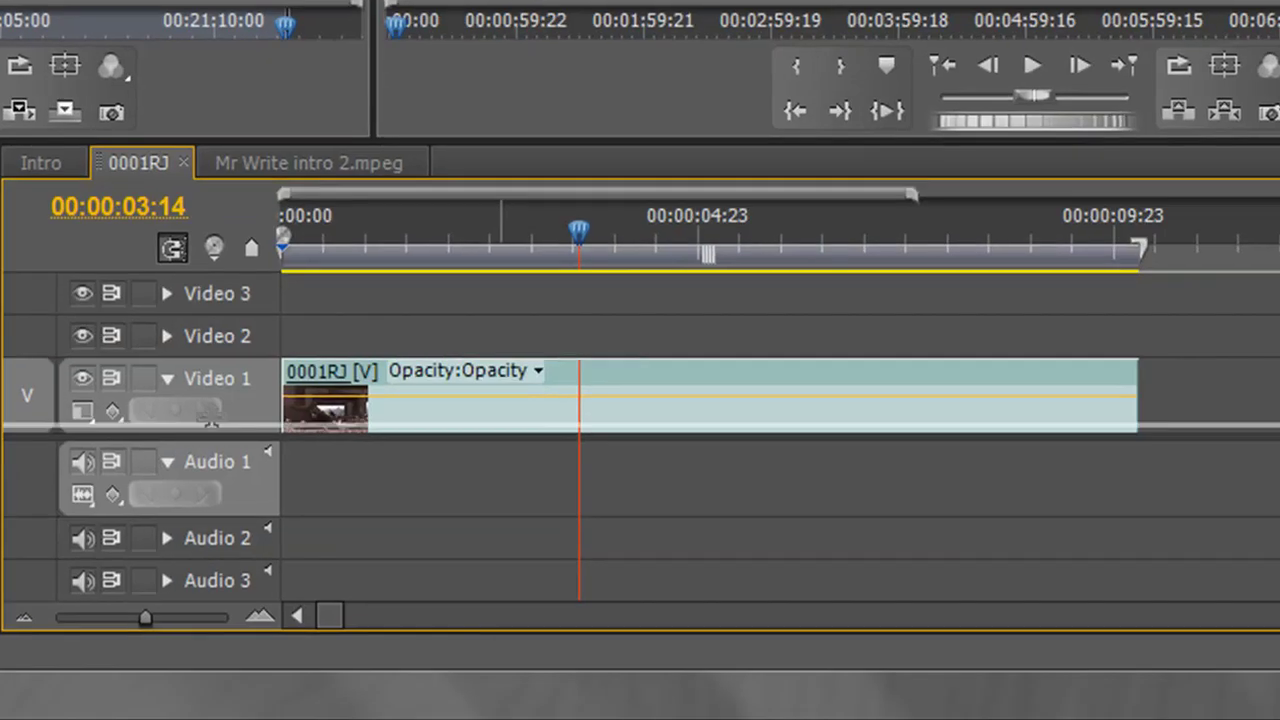
# Delete all empty audio tracks from 0001RJ, keeping Audio 1 and Audio 2.
pyautogui.moveTo(535, 649); pyautogui.dragTo(468, 589)
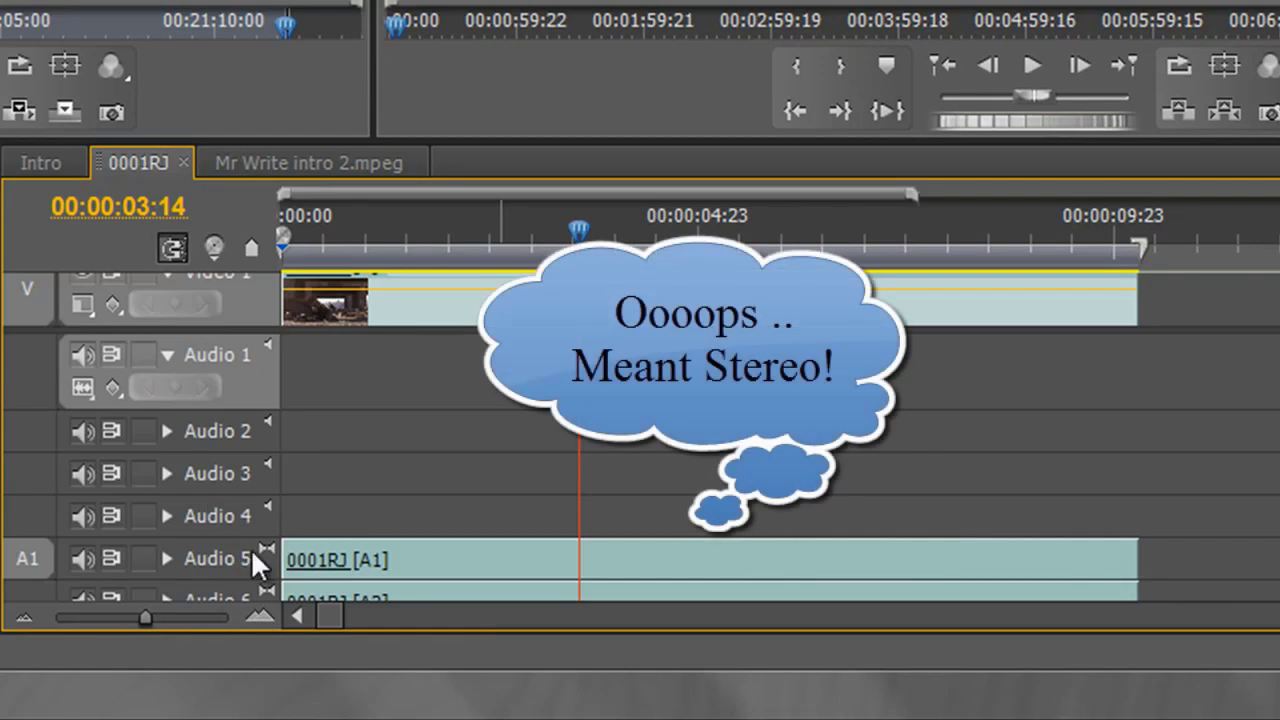
pyautogui.rightClick(216, 440)
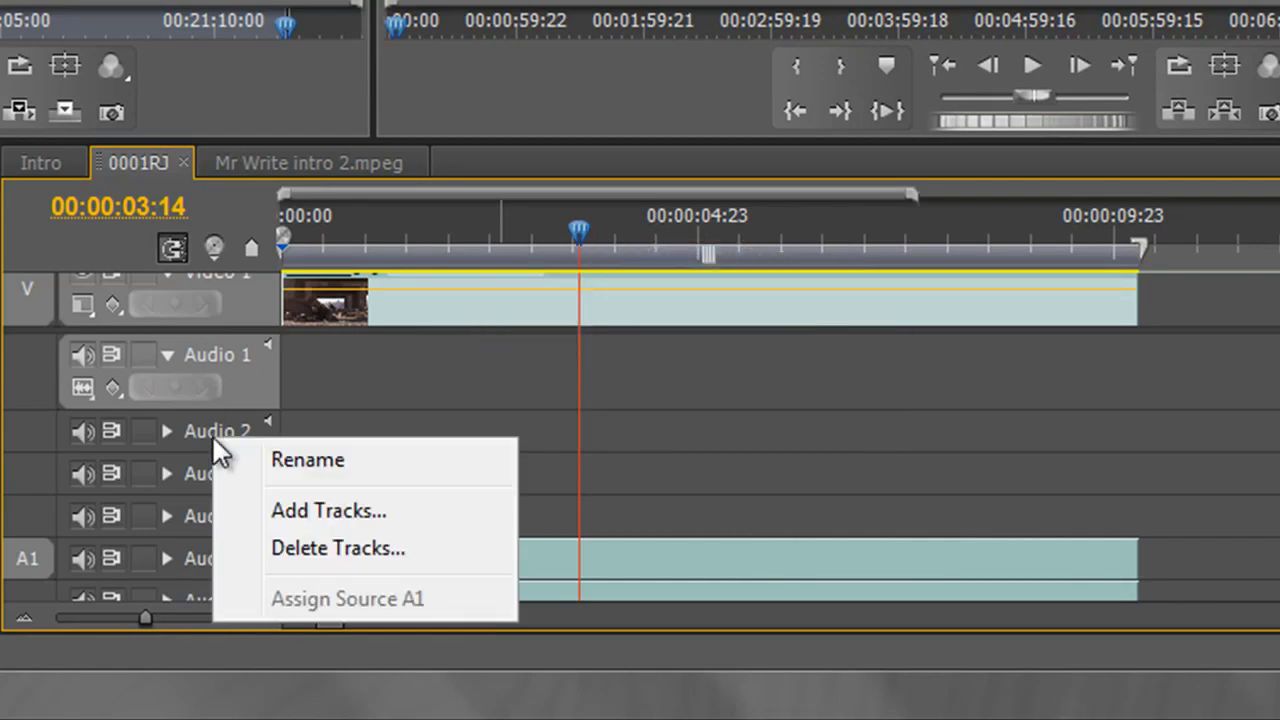
pyautogui.click(363, 547)
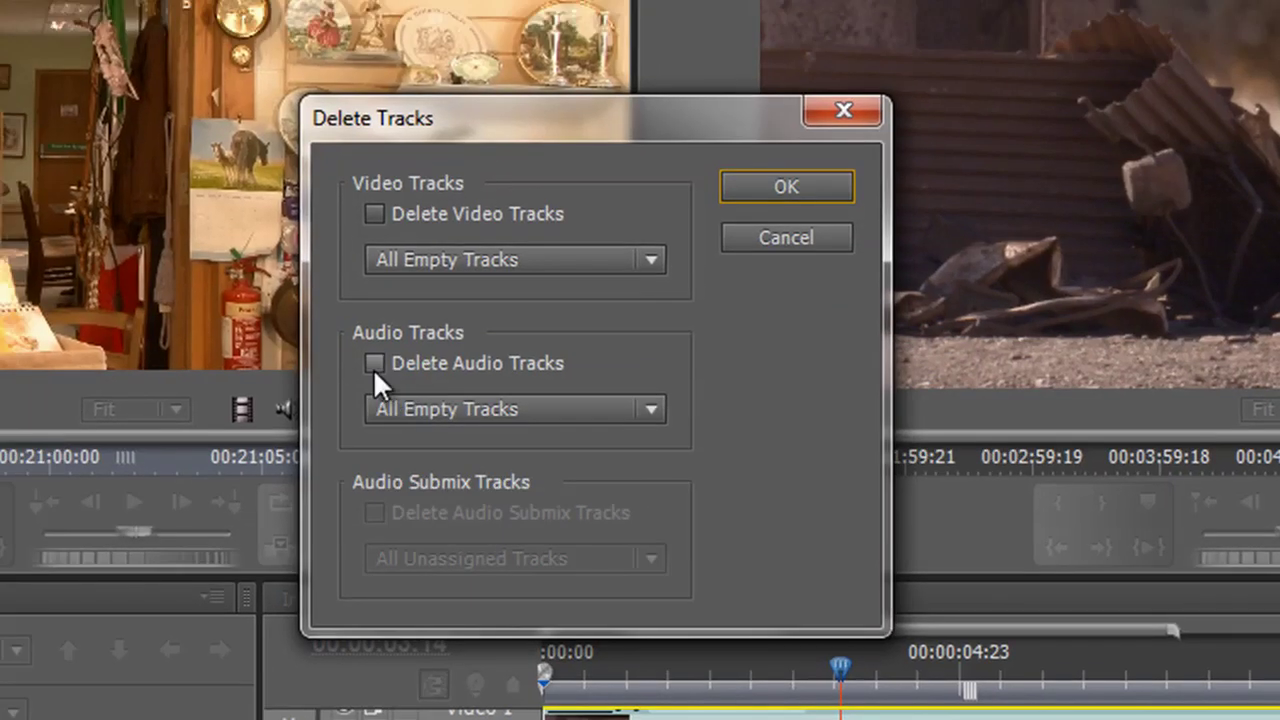
pyautogui.click(372, 362)
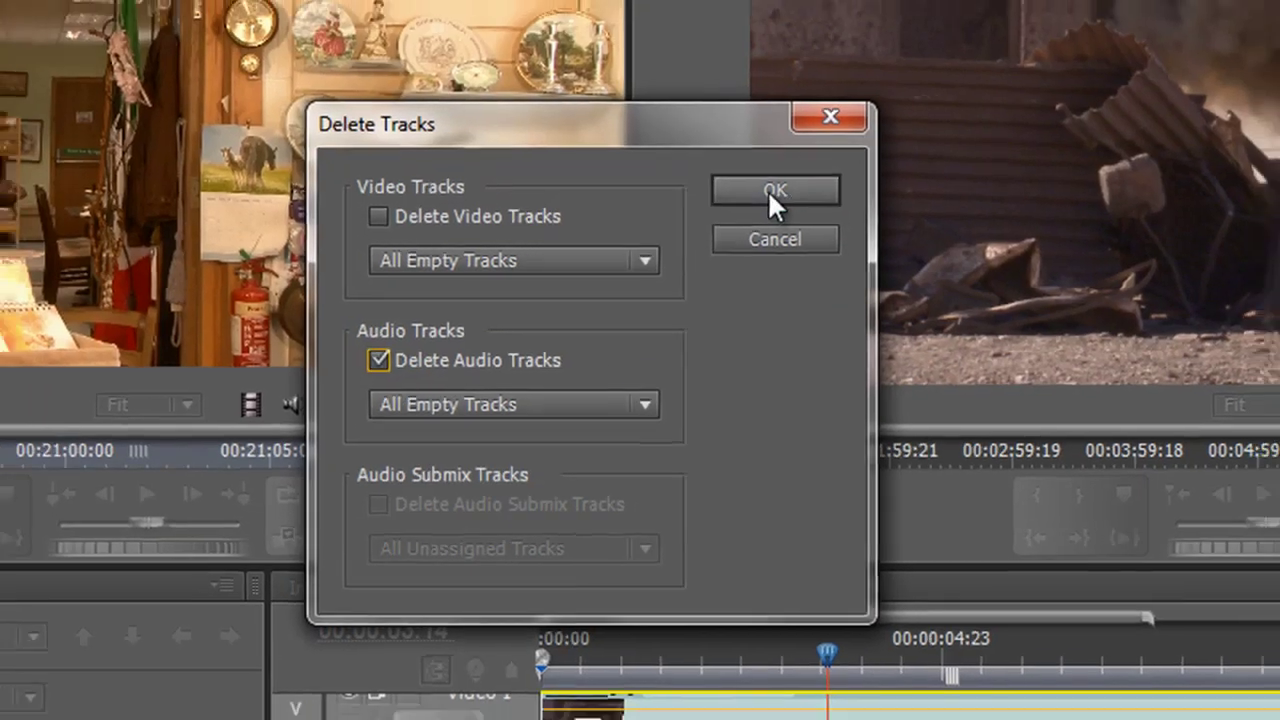
pyautogui.click(786, 187)
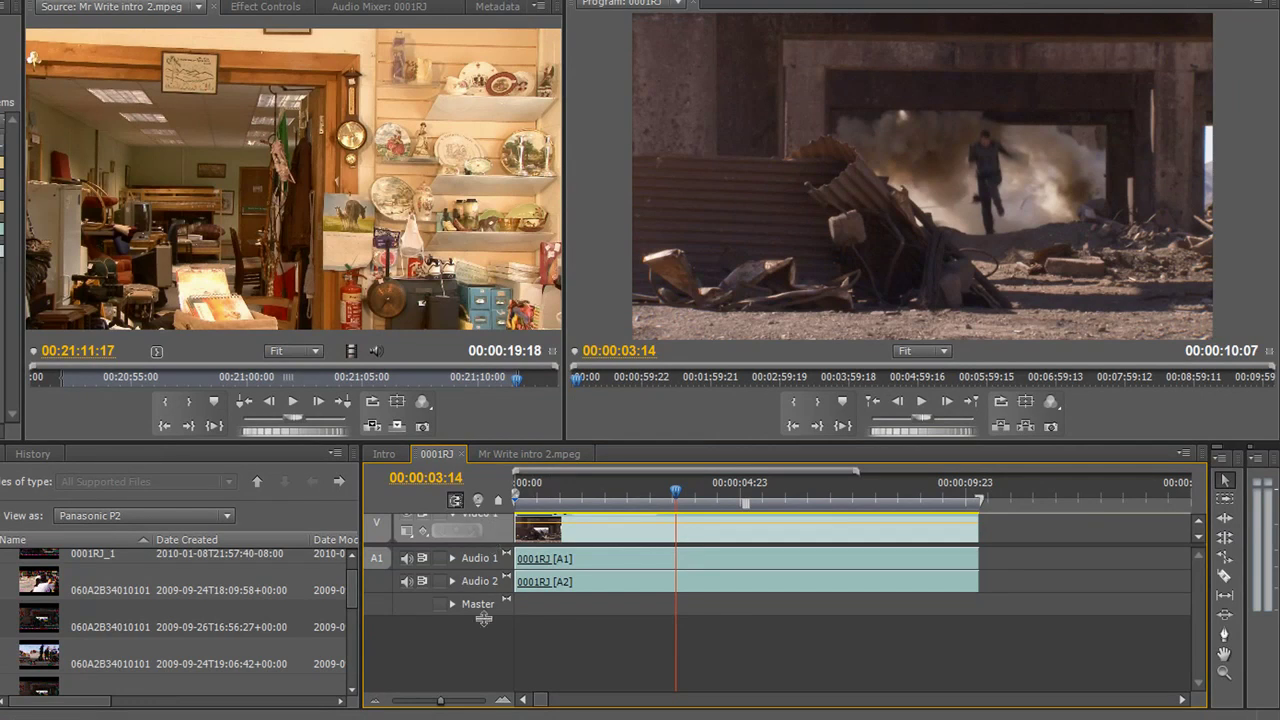
# Razor-cut the 0001RJ clip and its audio at about 00:00:03:14 and 00:00:04:05.
pyautogui.moveTo(481, 636); pyautogui.dragTo(484, 638)
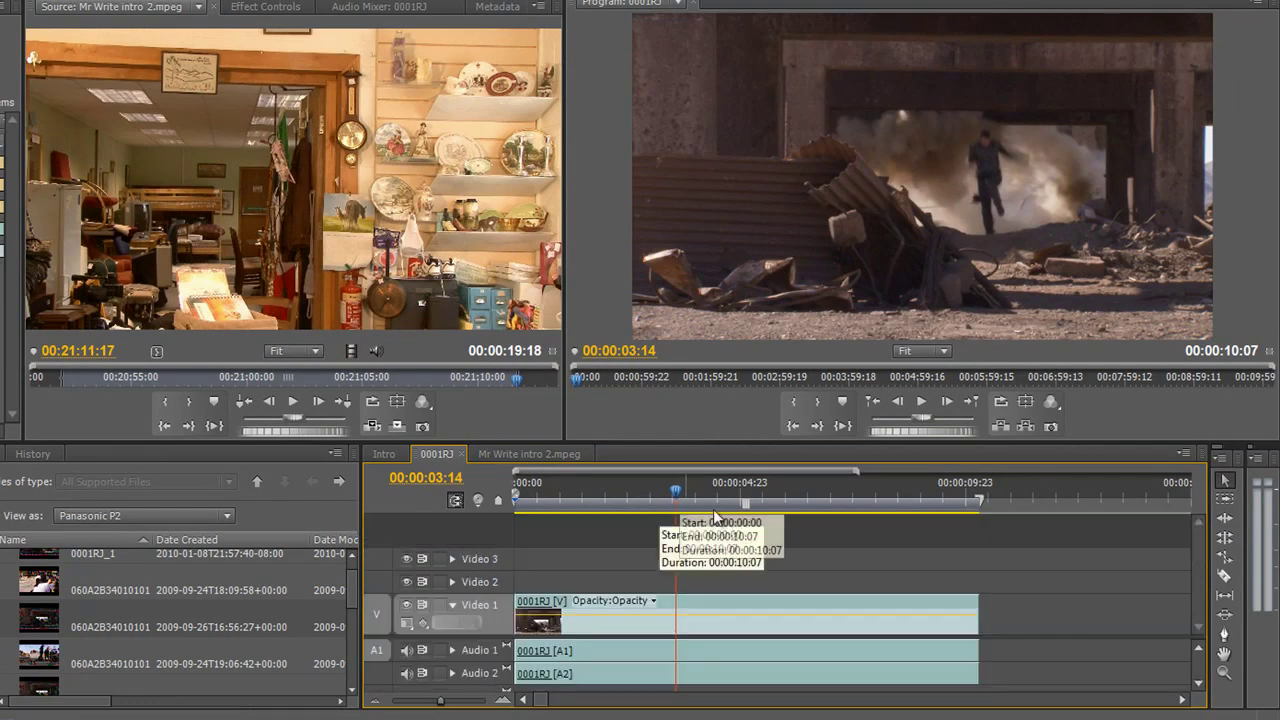
pyautogui.click(1226, 578)
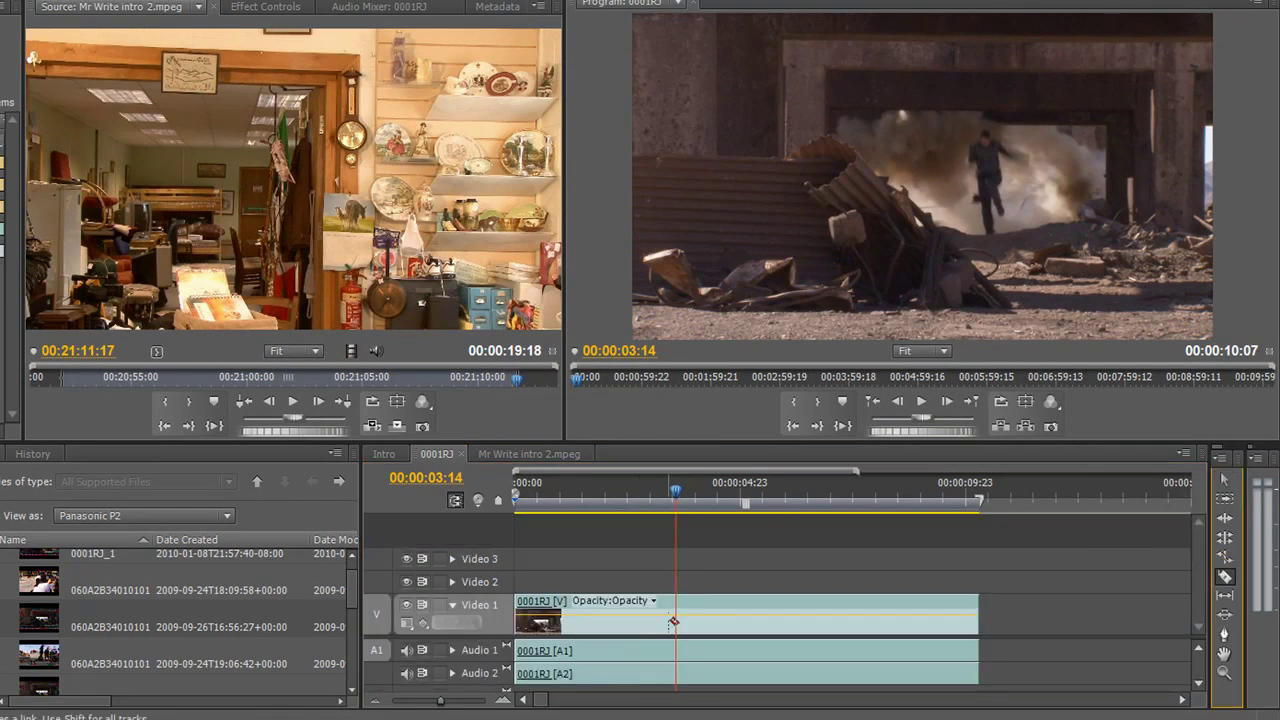
pyautogui.click(680, 620)
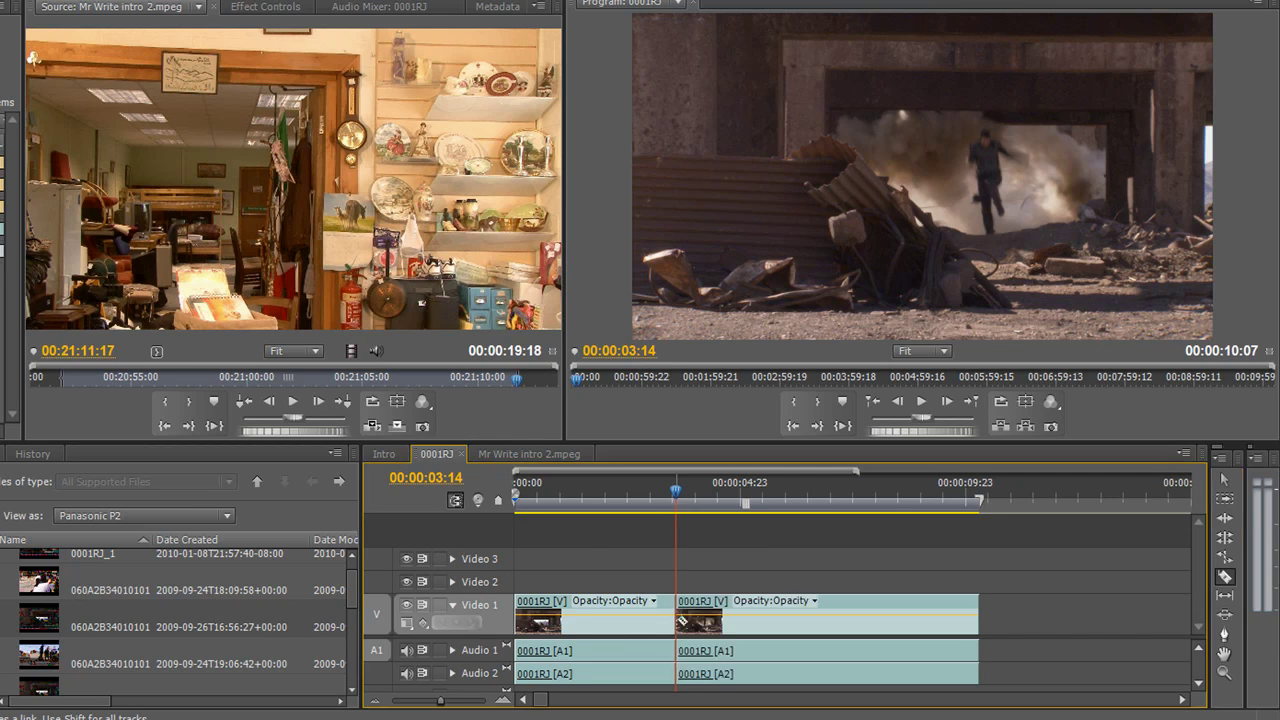
pyautogui.click(684, 494)
pyautogui.moveTo(684, 500); pyautogui.dragTo(707, 502)
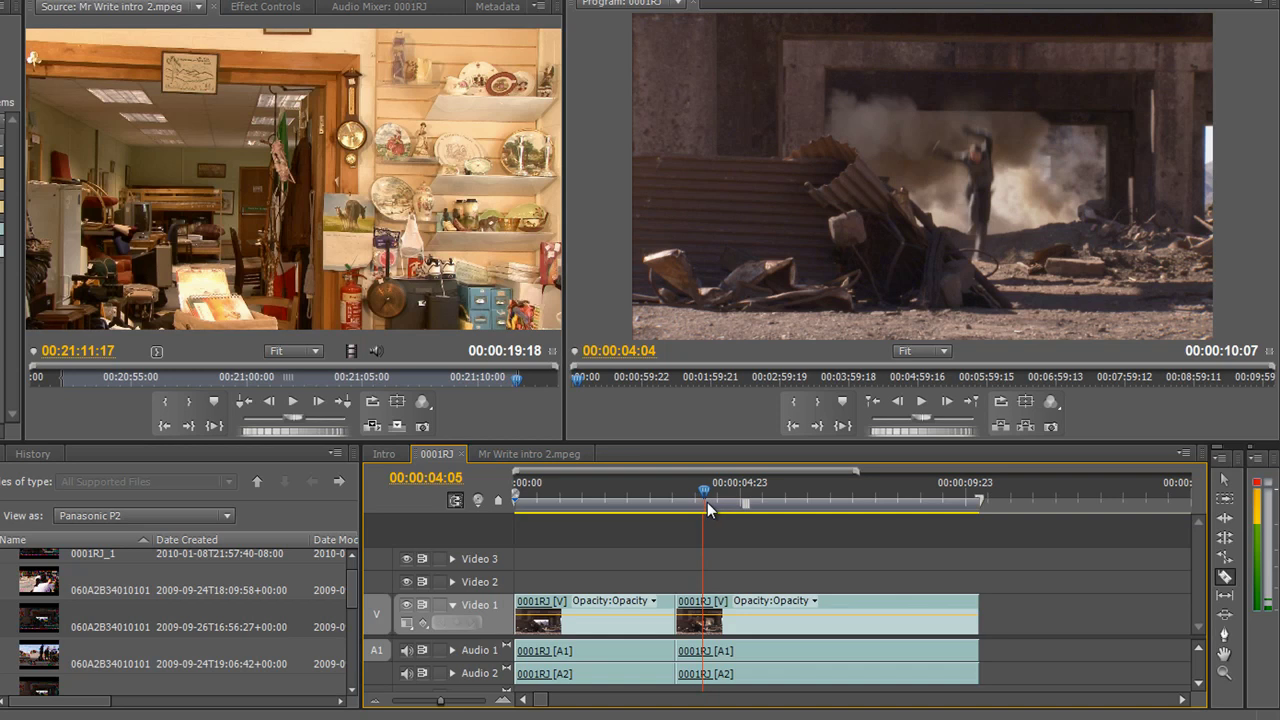
pyautogui.click(708, 614)
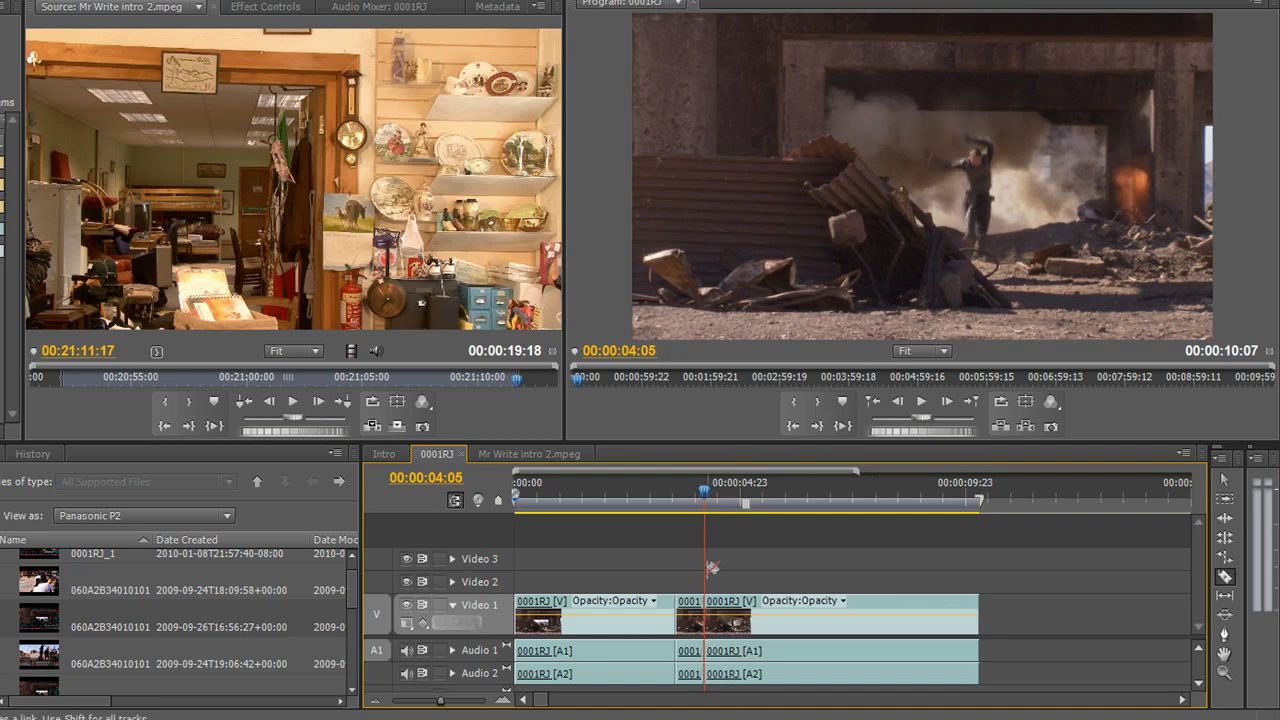
pyautogui.moveTo(705, 490); pyautogui.dragTo(645, 465)
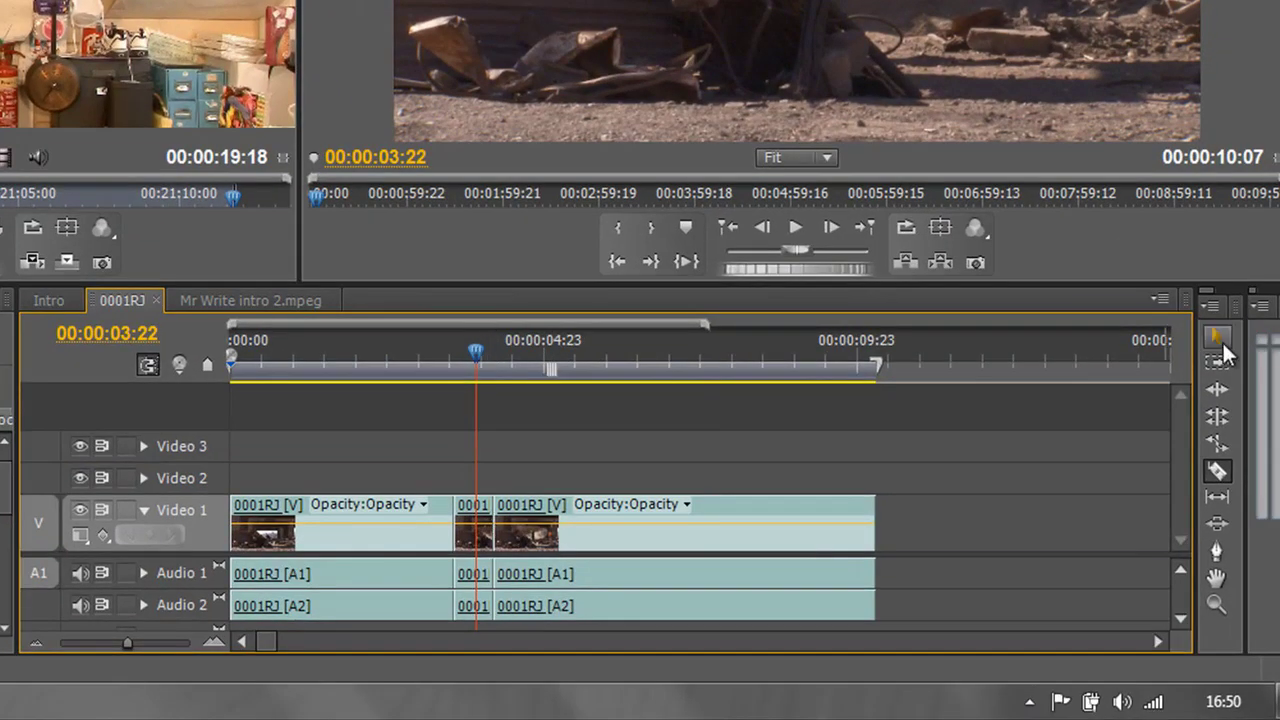
# Move the final 0001RJ piece right to open a gap, then select the short middle clip.
pyautogui.click(1217, 443)
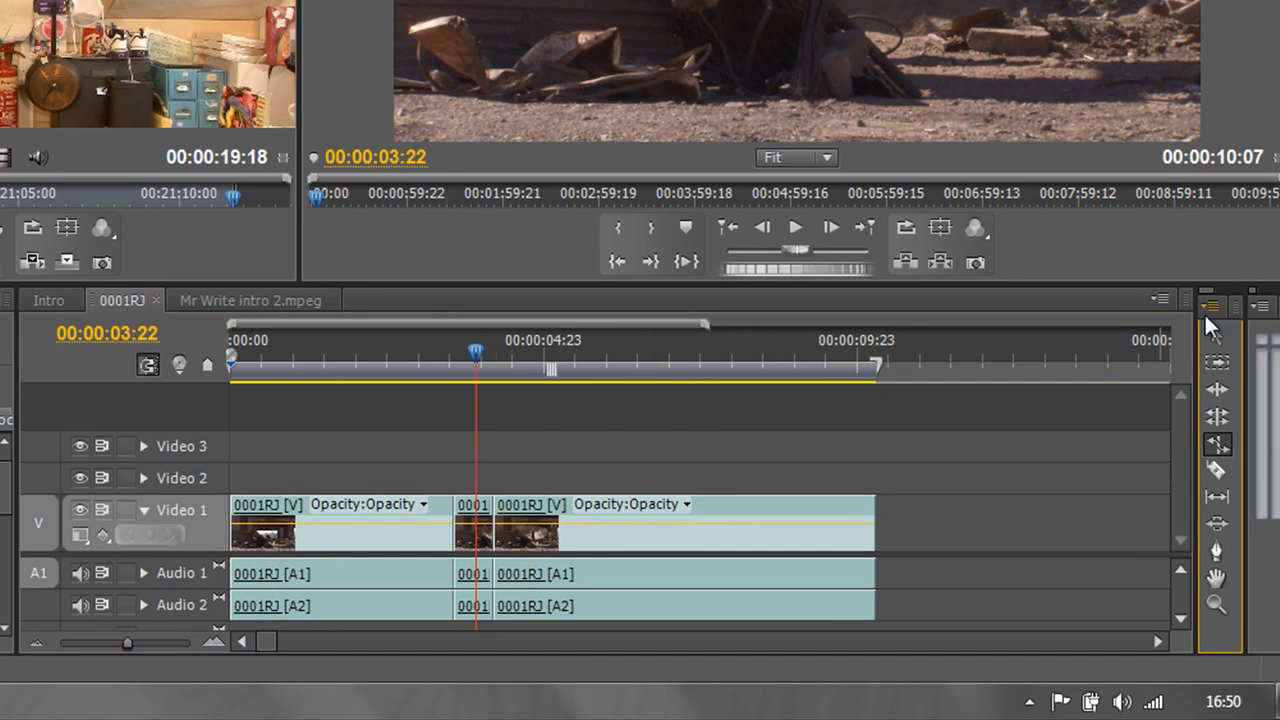
pyautogui.click(1217, 336)
pyautogui.moveTo(764, 517); pyautogui.dragTo(1001, 517)
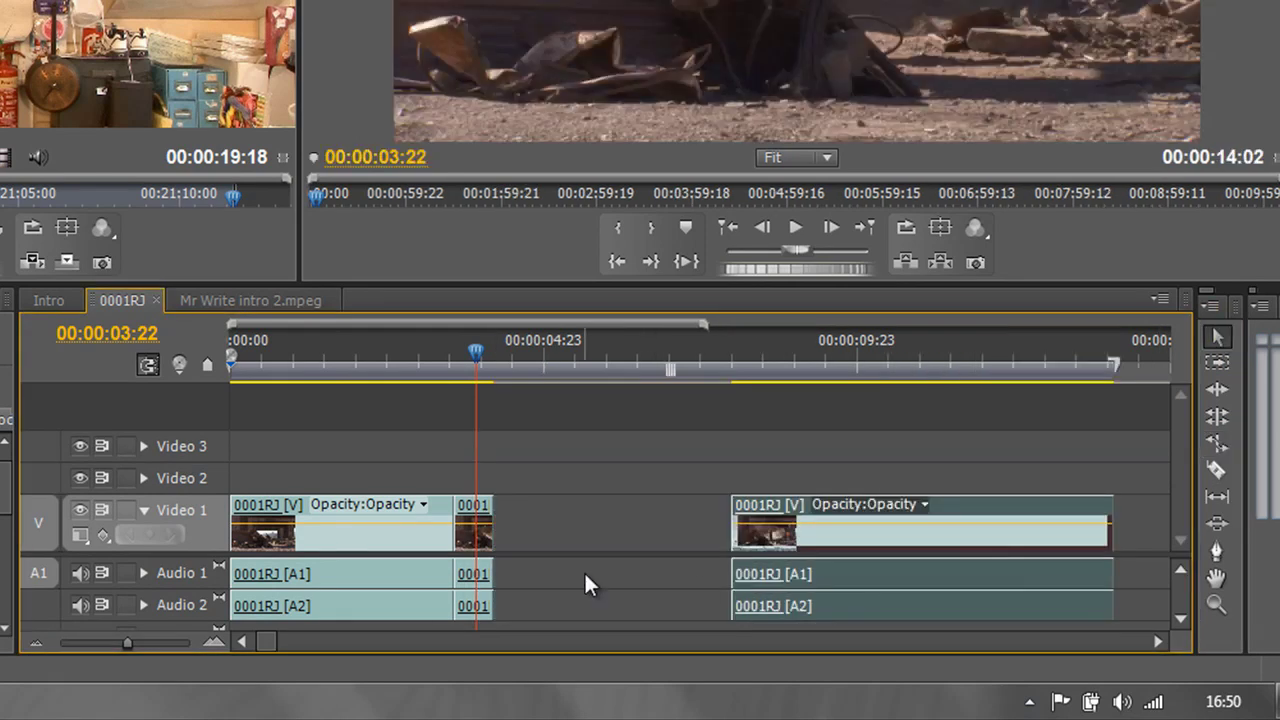
pyautogui.click(474, 512)
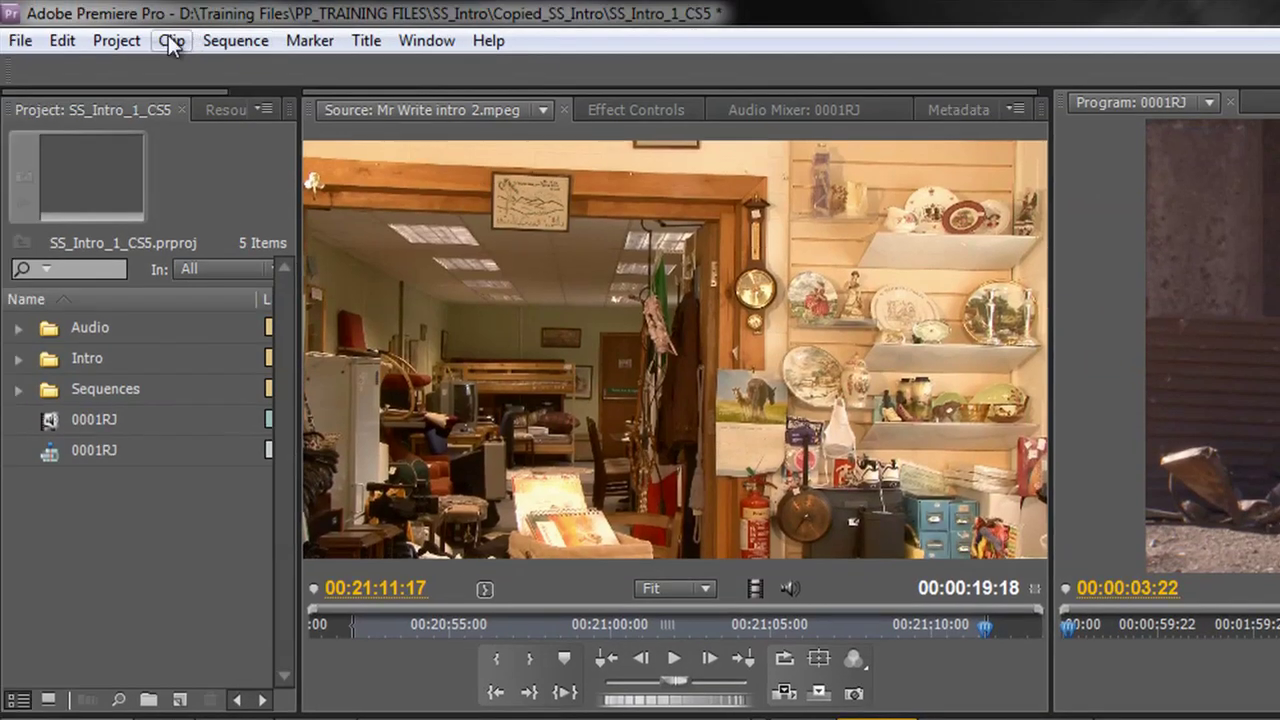
# Enable Frame Blend for the short middle clip under Clip > Video Options.
pyautogui.click(171, 41)
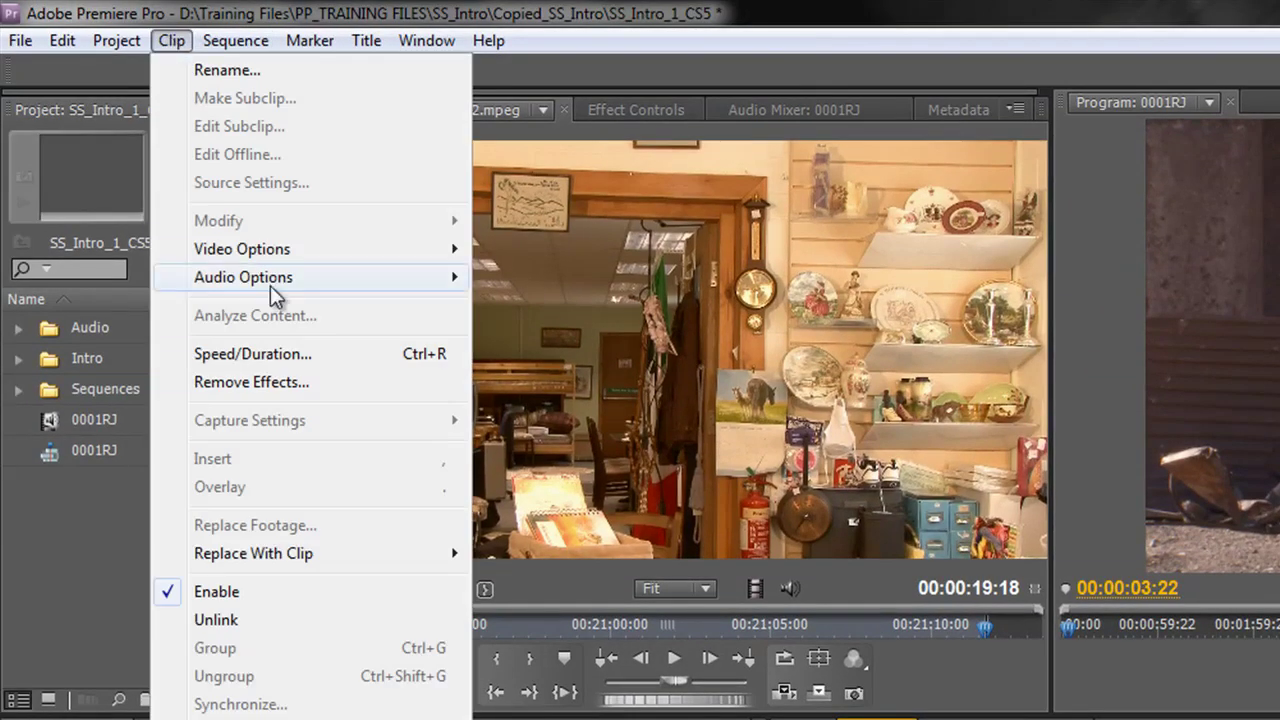
pyautogui.moveTo(369, 246)
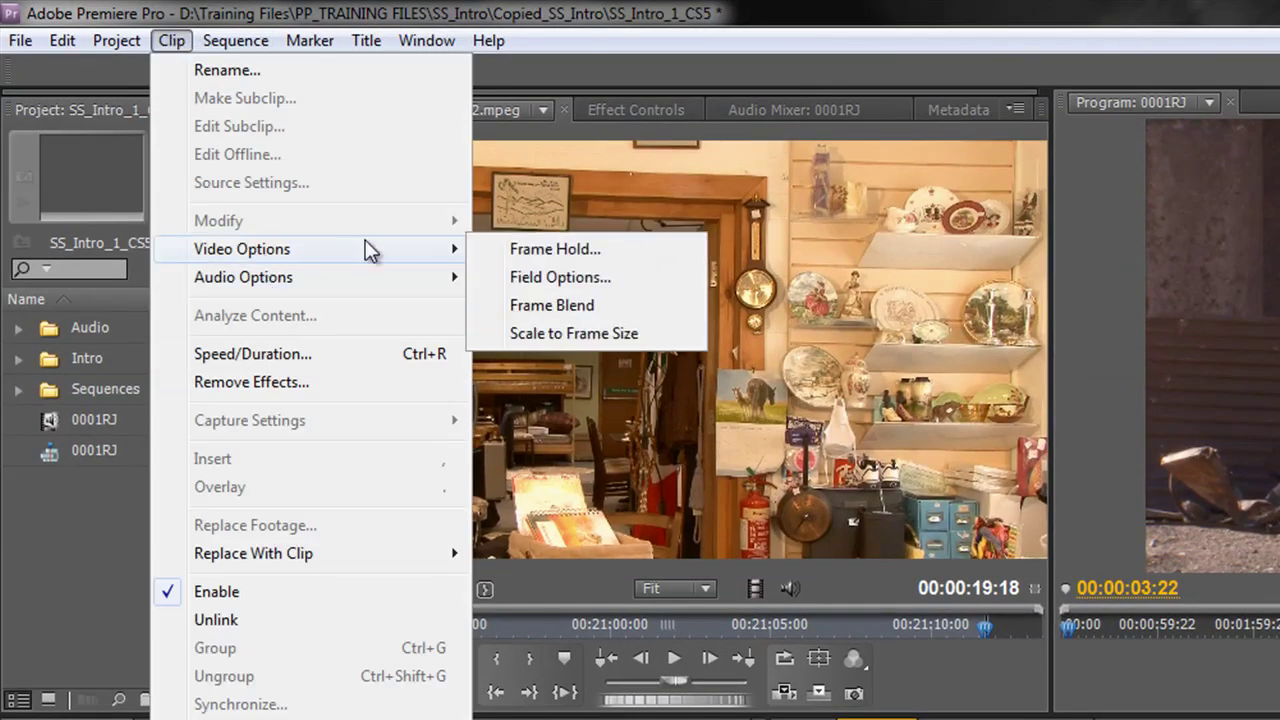
pyautogui.click(555, 308)
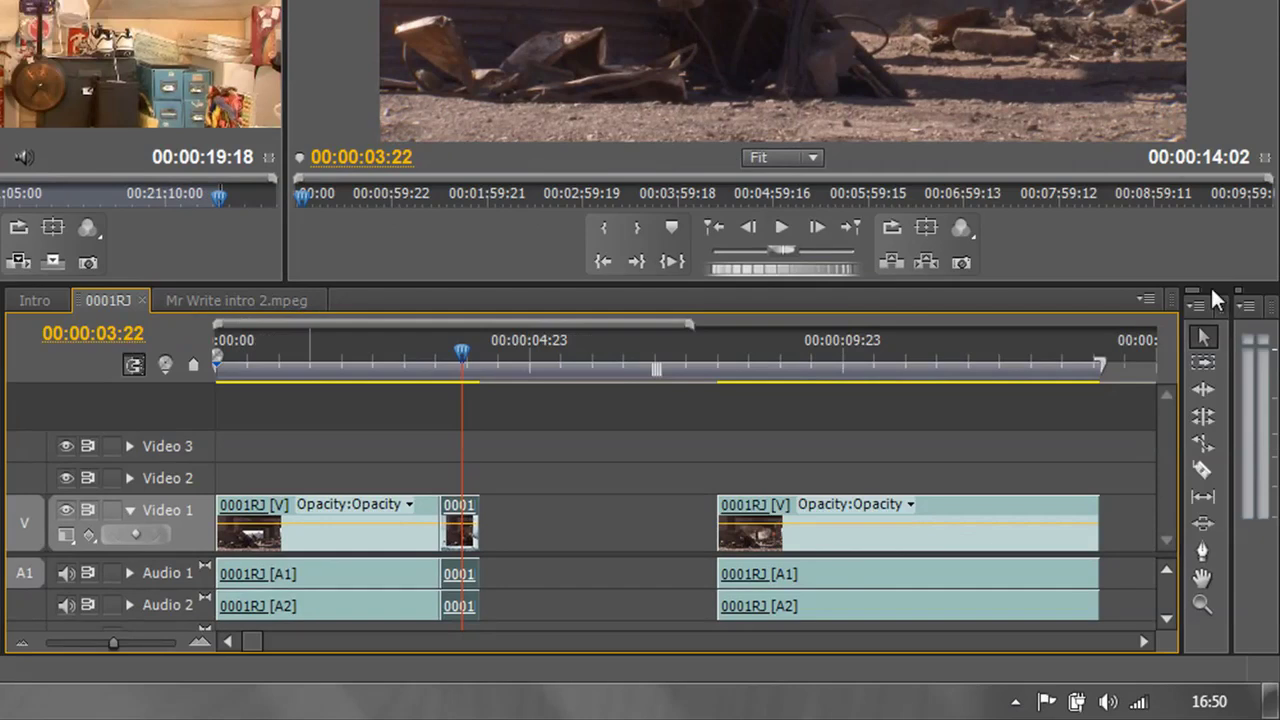
# Rate-stretch the short middle clip into the gap so it plays at 20.54%.
pyautogui.click(1203, 444)
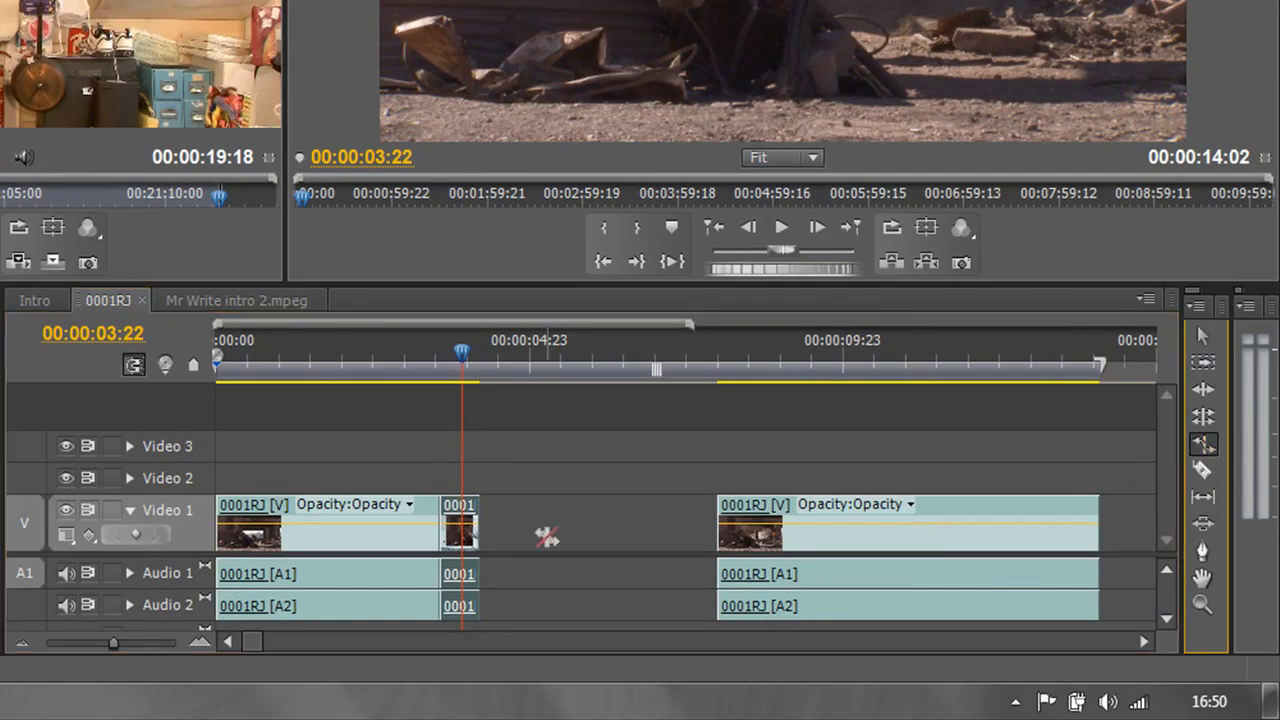
pyautogui.moveTo(479, 510); pyautogui.dragTo(610, 512)
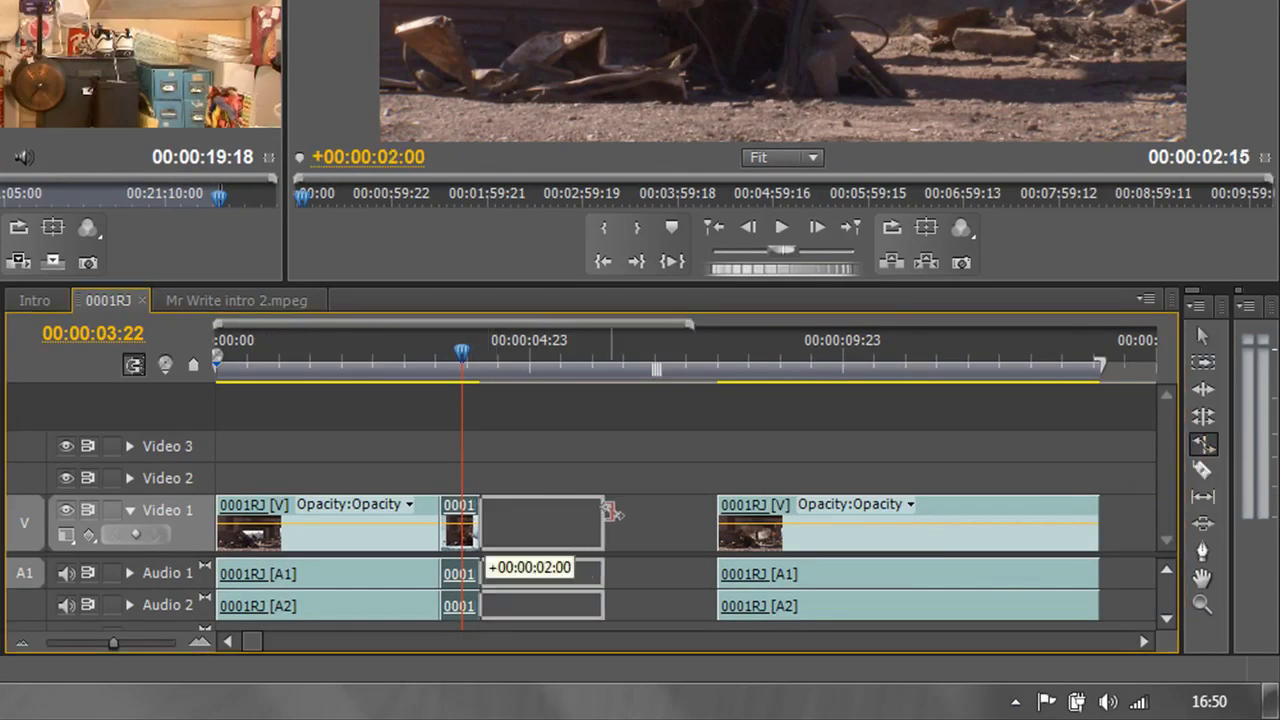
pyautogui.moveTo(612, 513); pyautogui.dragTo(631, 517)
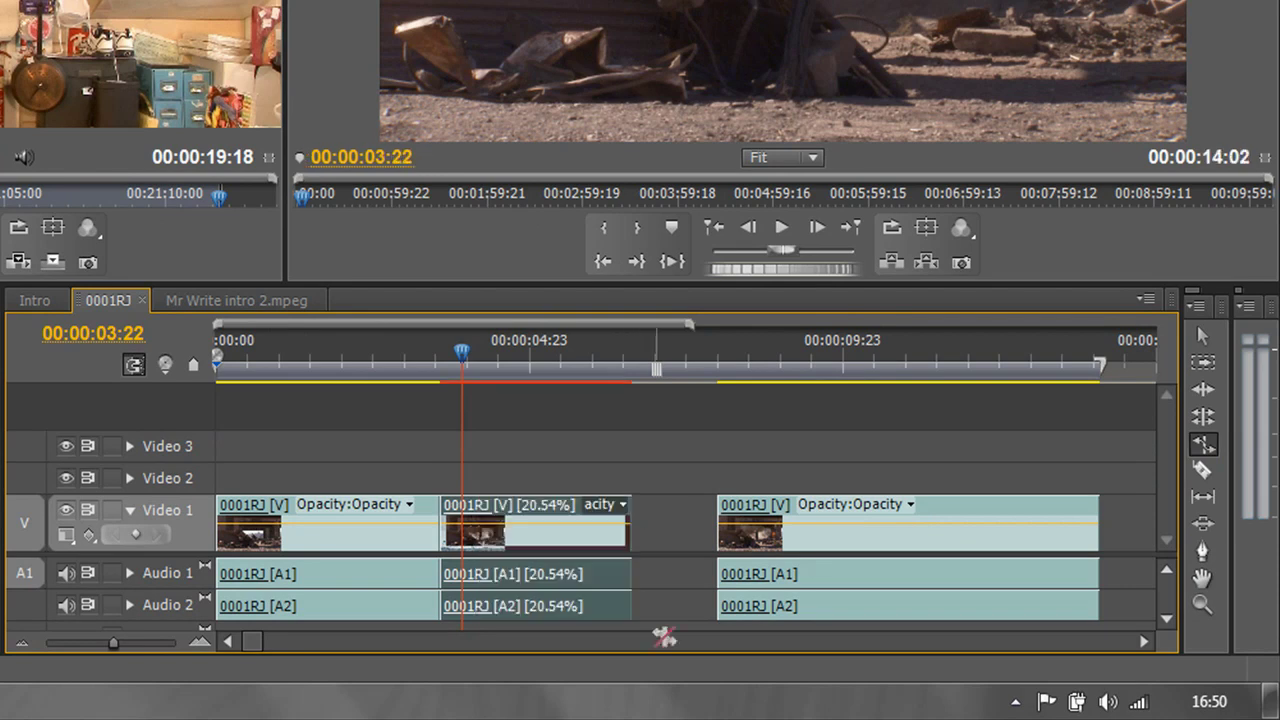
pyautogui.rightClick(665, 527)
# Ripple Delete the leftover gap, then render previews and play the sequence.
pyautogui.click(752, 543)
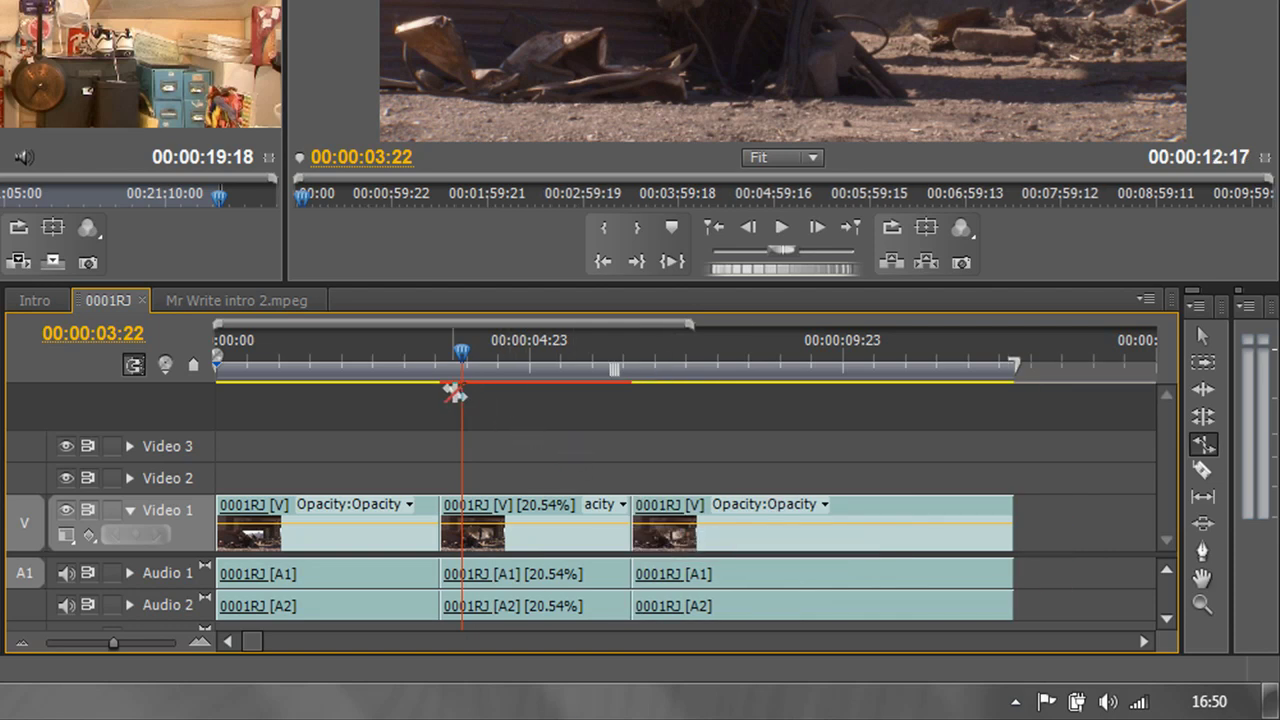
pyautogui.press('Return')
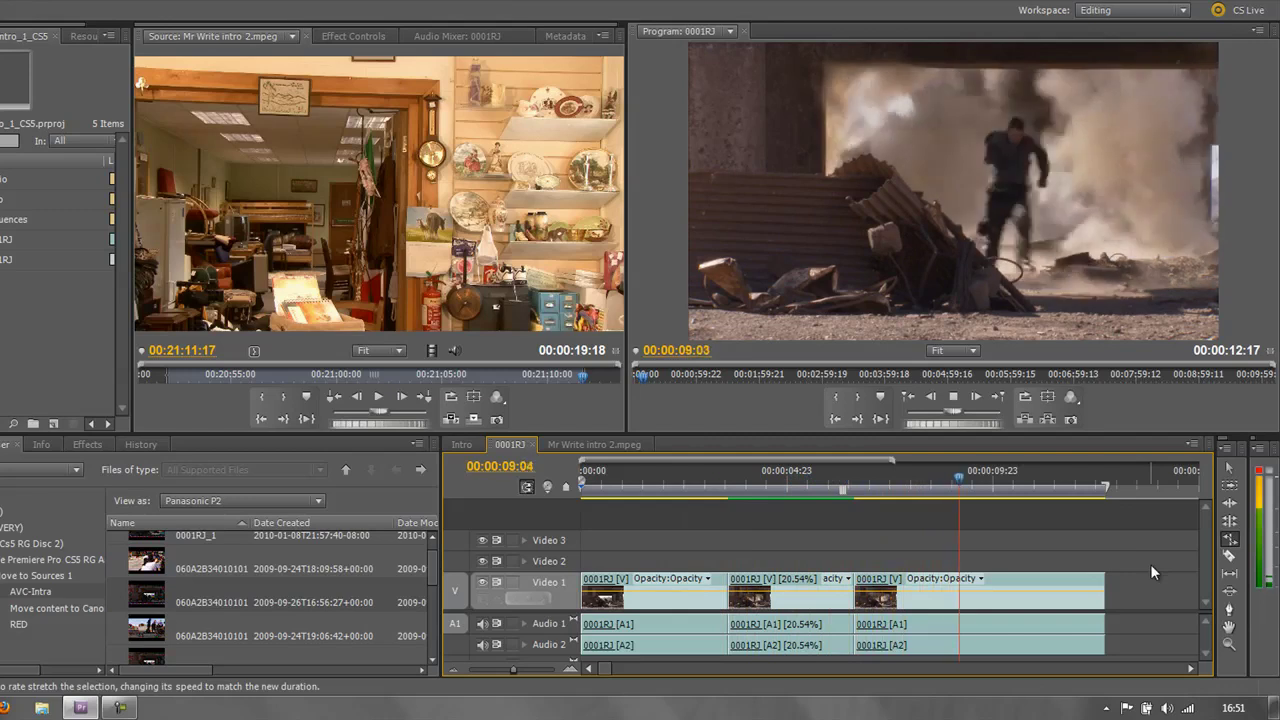
# Rate-stretch the last clip shorter to 147.47% speed, making the sequence 00:00:10:18.
pyautogui.press('space')
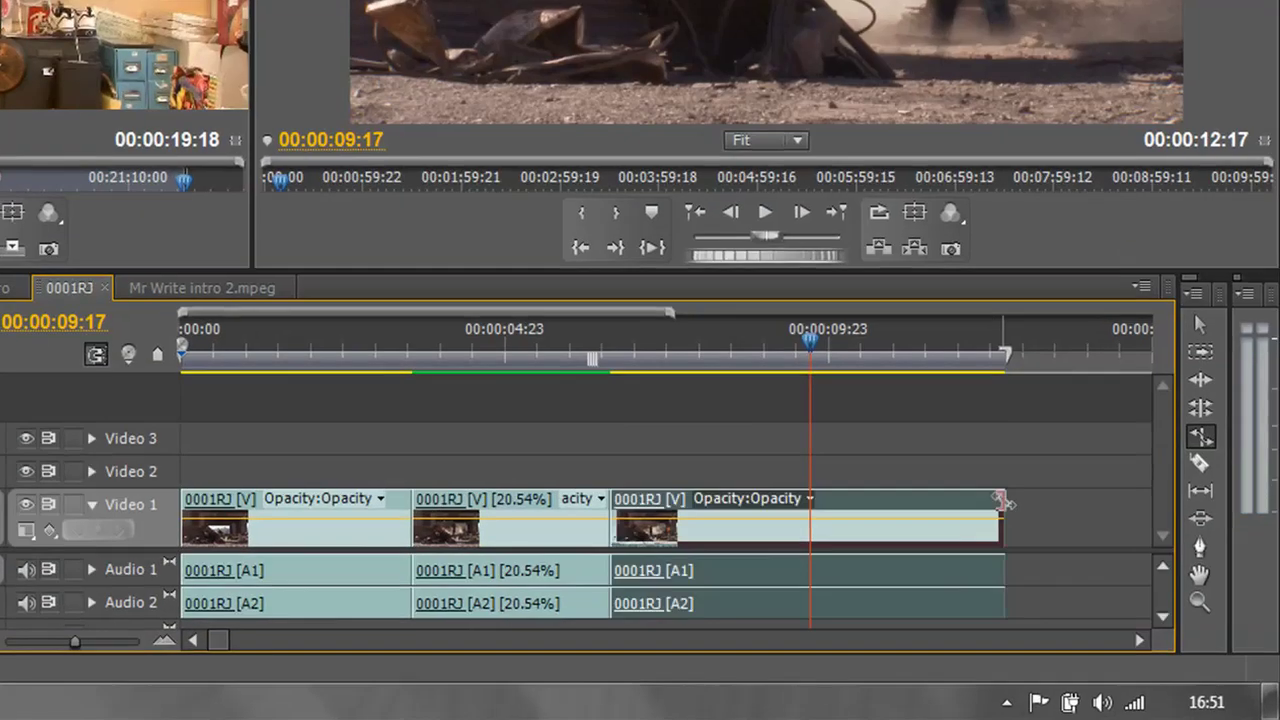
pyautogui.moveTo(1102, 579); pyautogui.dragTo(1031, 584)
pyautogui.moveTo(886, 508); pyautogui.dragTo(876, 508)
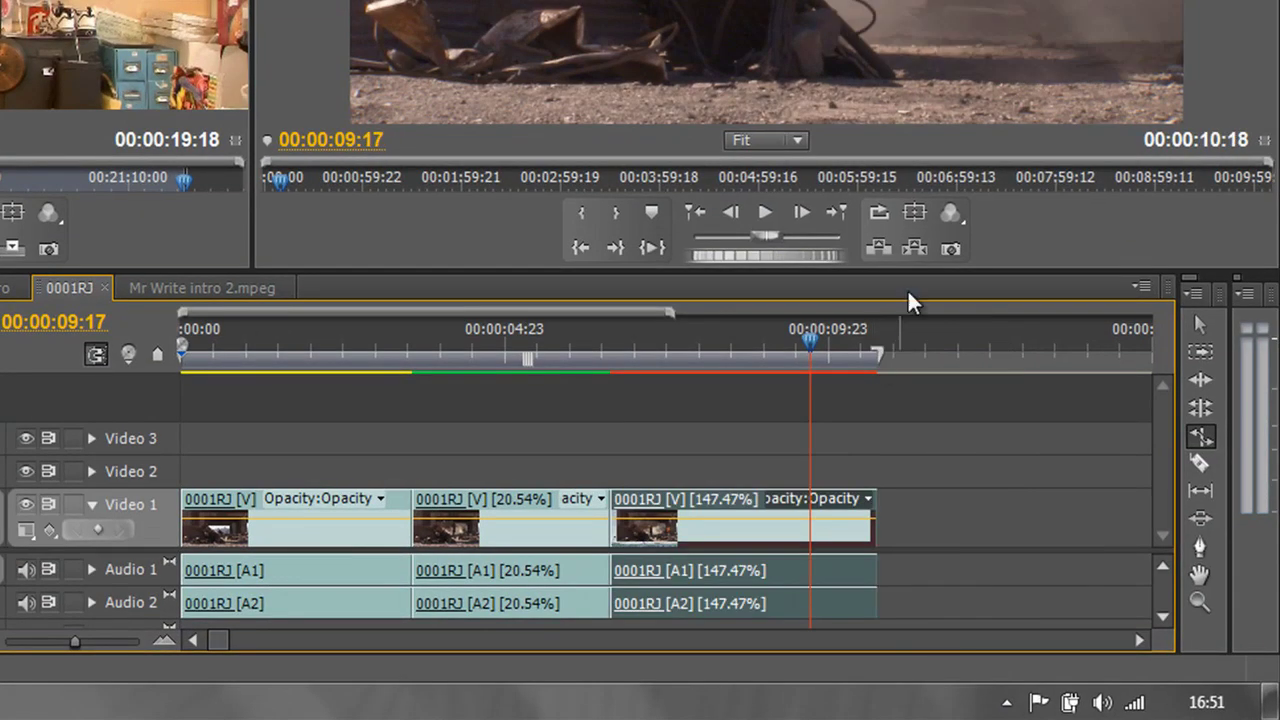
pyautogui.moveTo(803, 340); pyautogui.dragTo(713, 378)
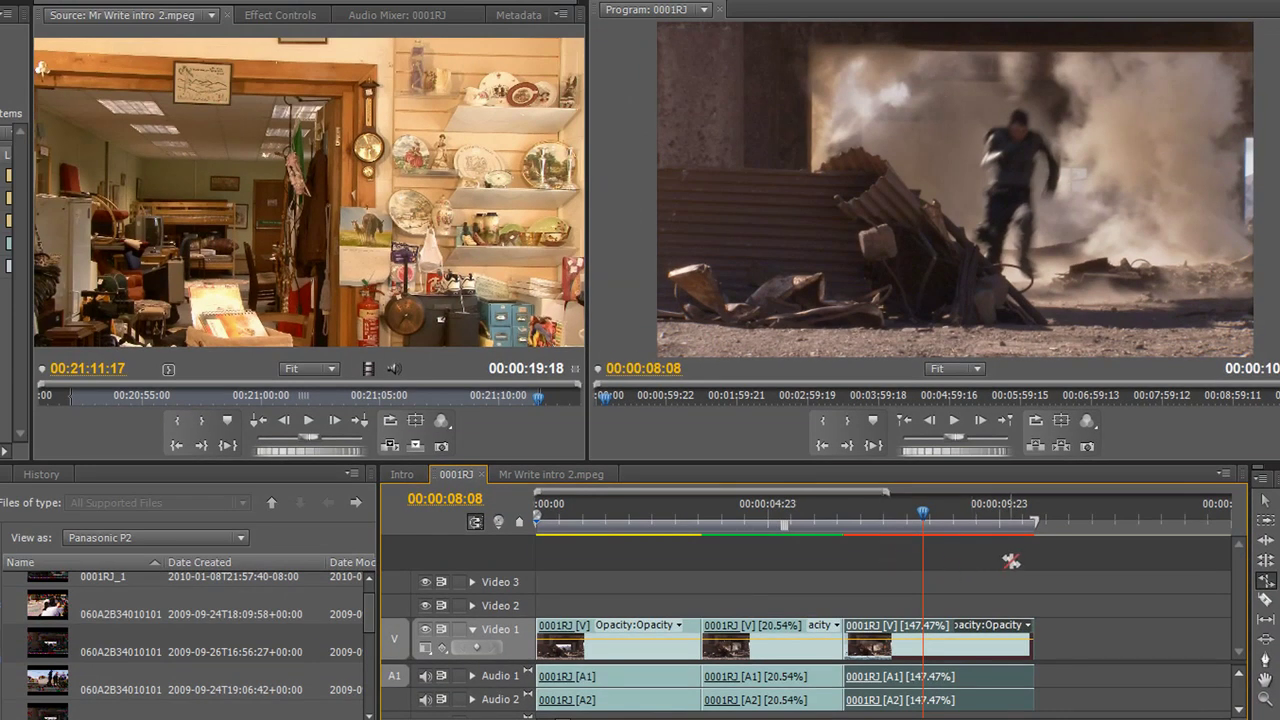
# Render work-area previews of the retimed 0001RJ sequence and play it back.
pyautogui.press('Return')
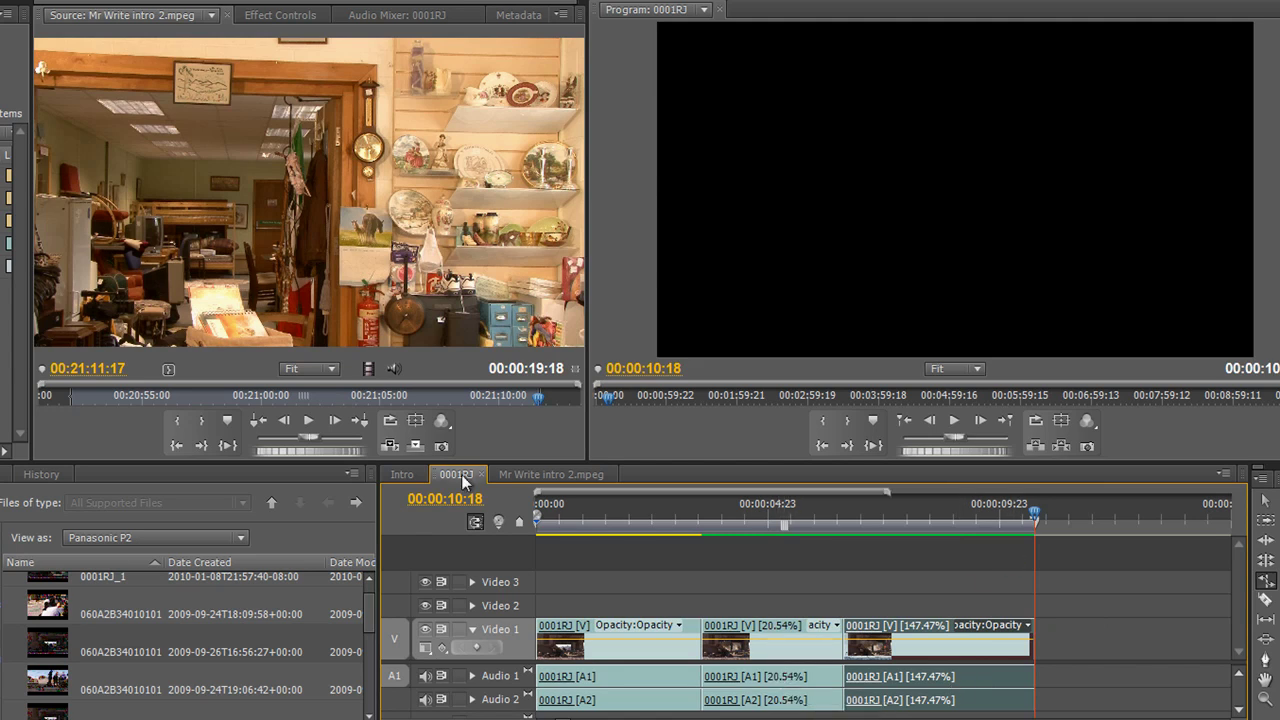
# Show the Intro sequence in the timeline and scrub to about 00:00:25:00.
pyautogui.click(402, 476)
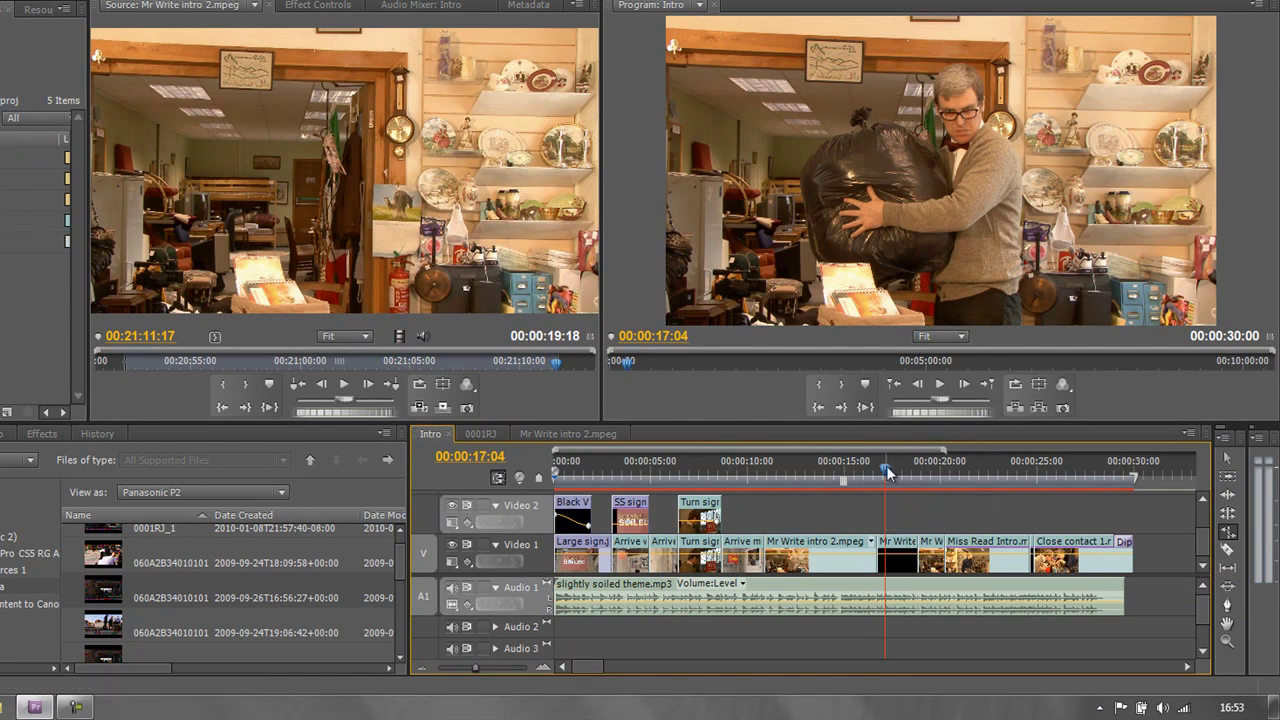
pyautogui.moveTo(887, 472); pyautogui.dragTo(1033, 479)
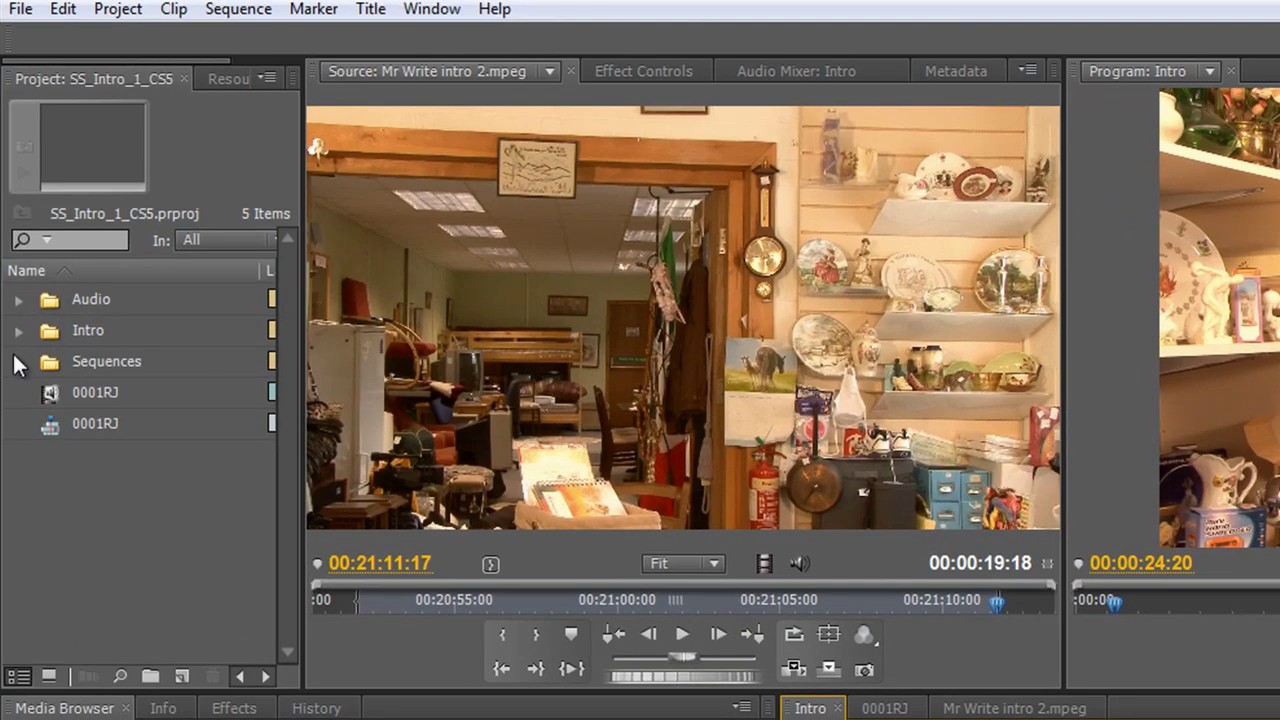
# Select Intro in the Sequences folder and start a new HDV 1080i25 (50i) sequence.
pyautogui.click(18, 362)
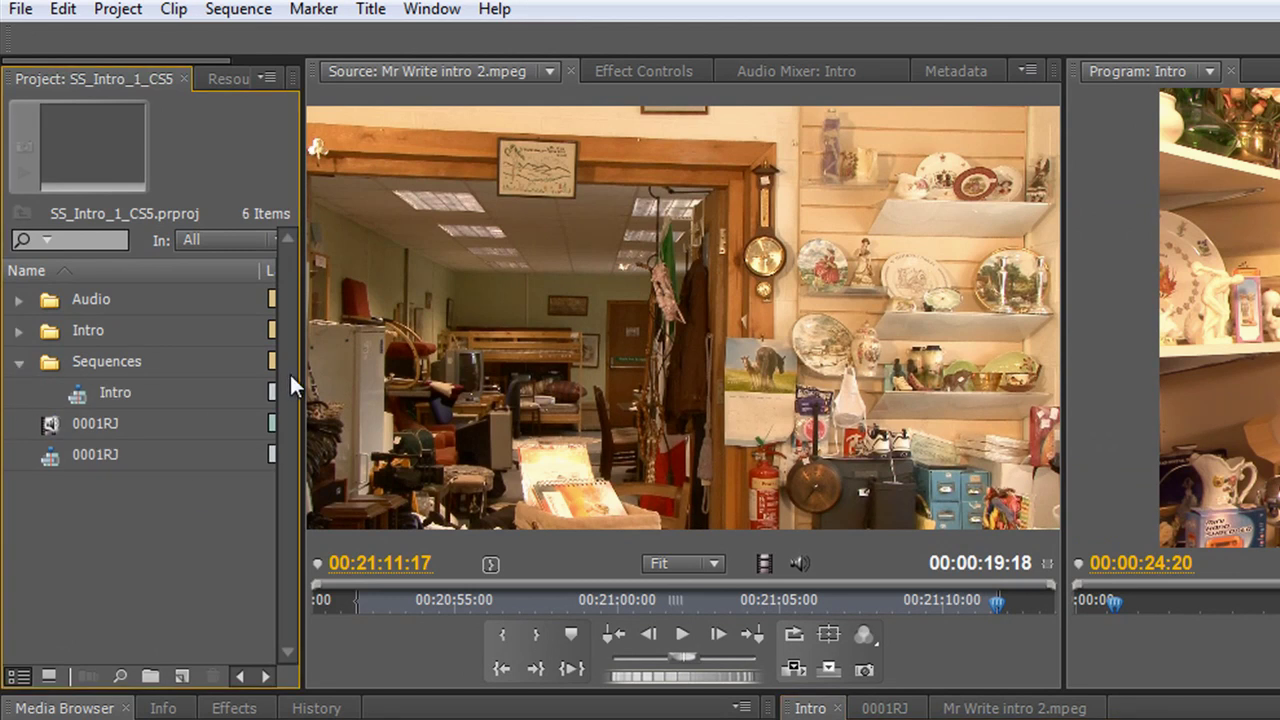
pyautogui.moveTo(302, 374); pyautogui.dragTo(355, 375)
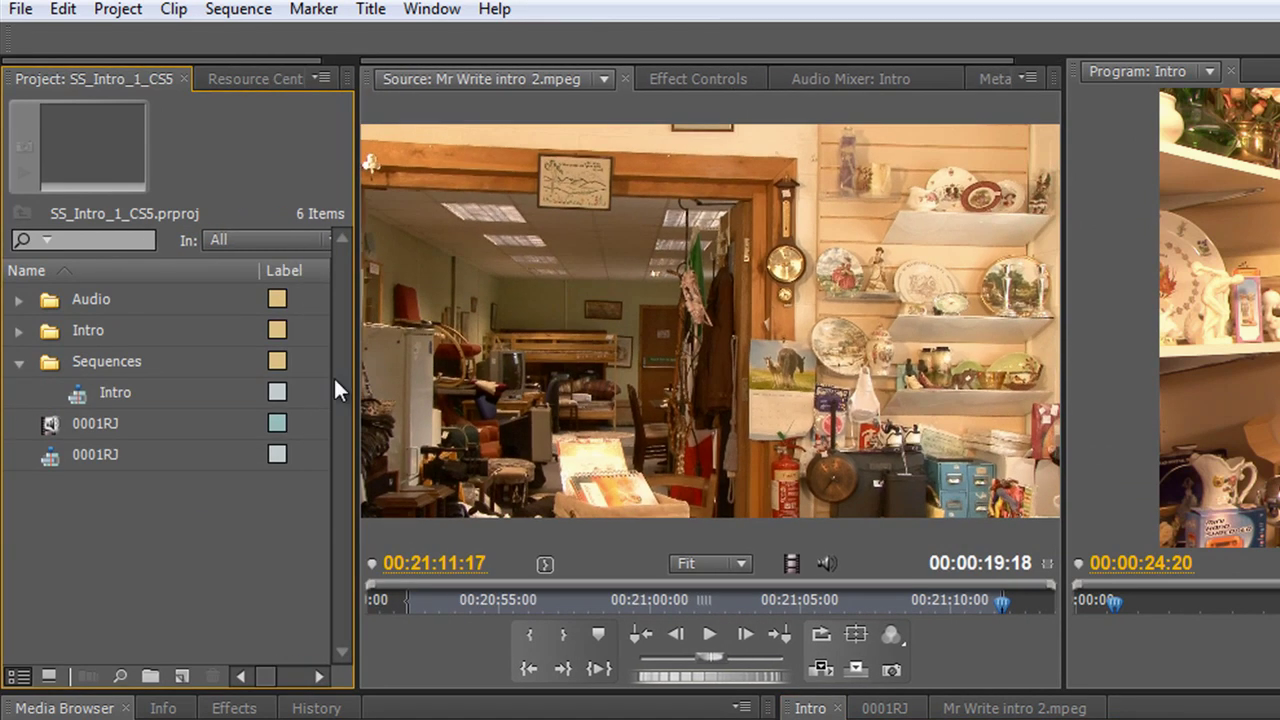
pyautogui.click(85, 395)
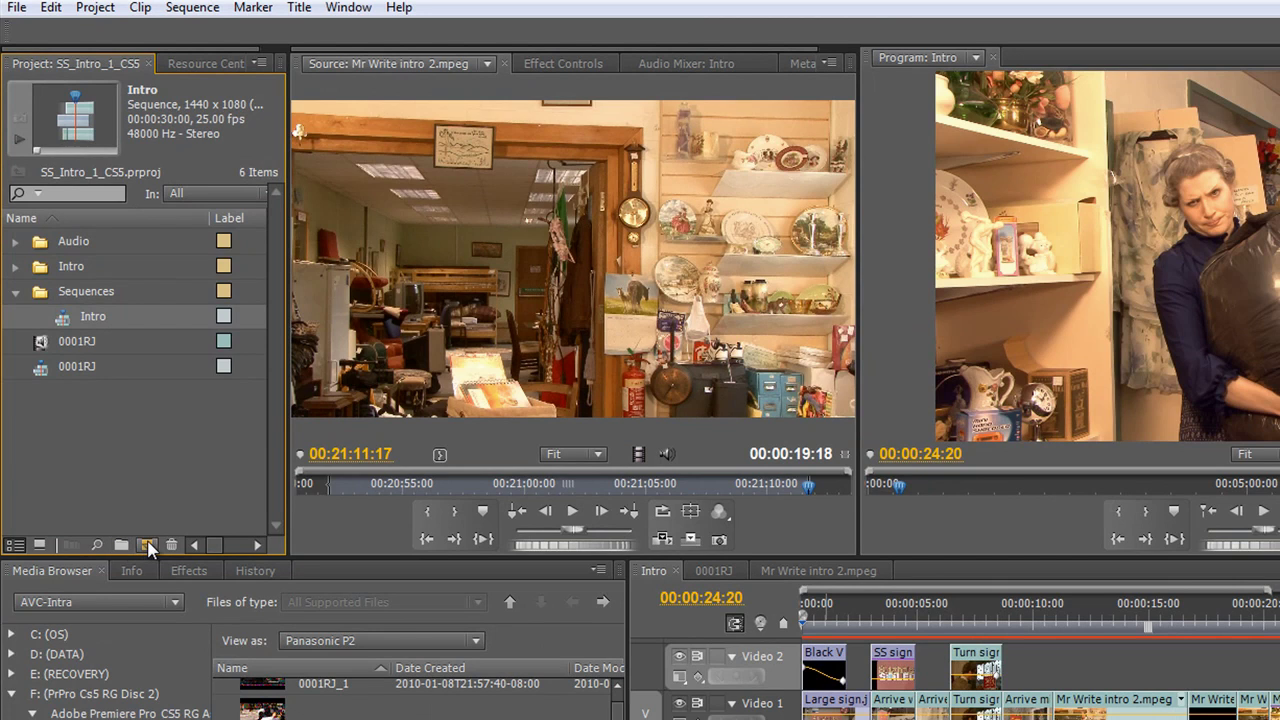
pyautogui.click(146, 545)
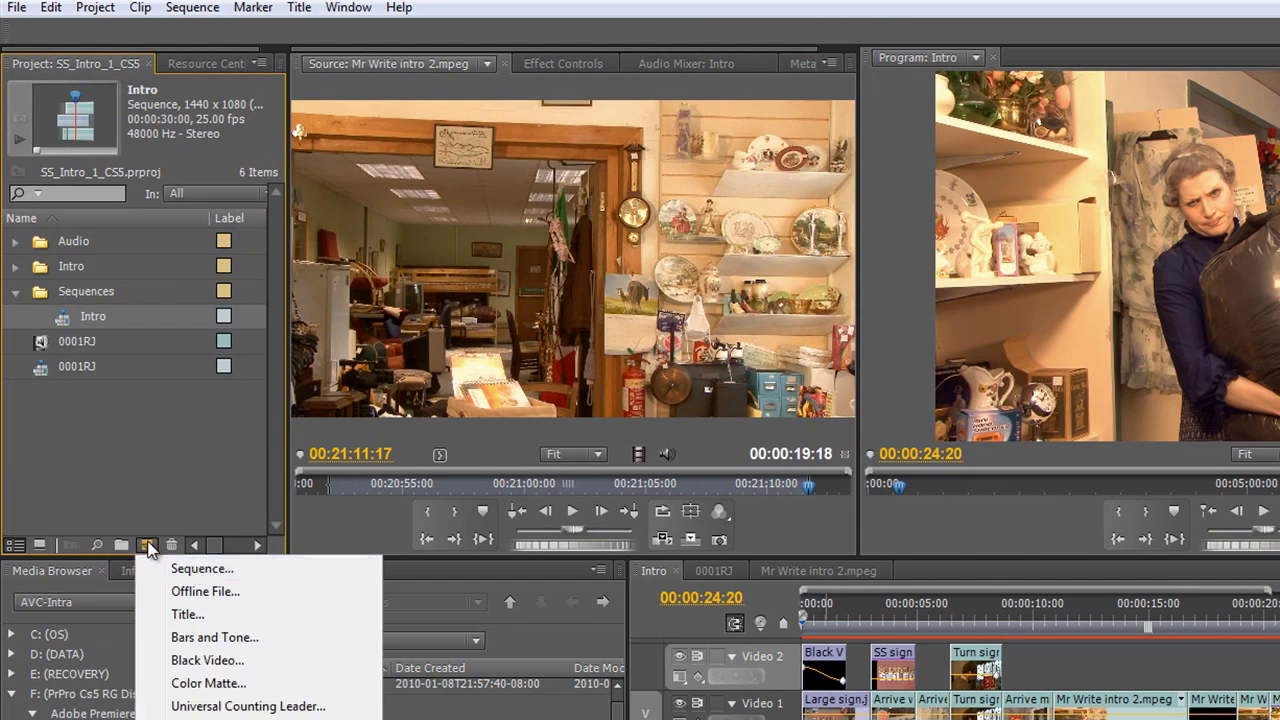
pyautogui.click(200, 568)
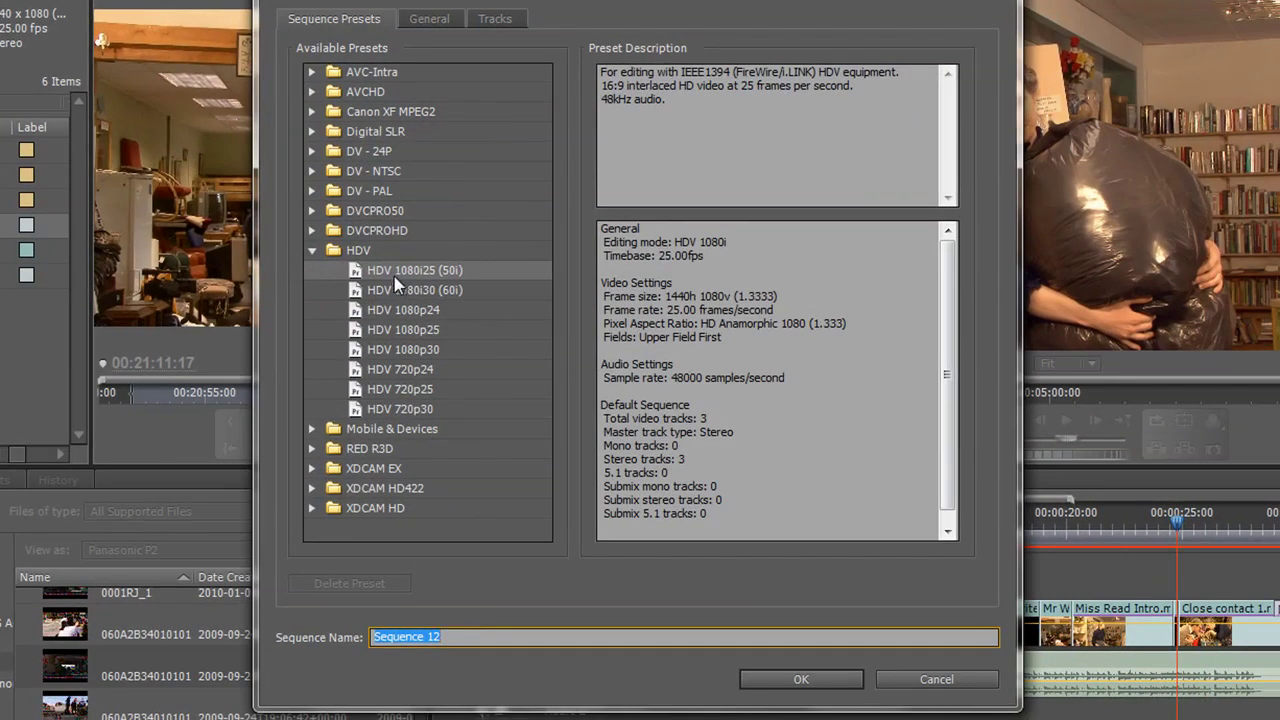
pyautogui.click(577, 357)
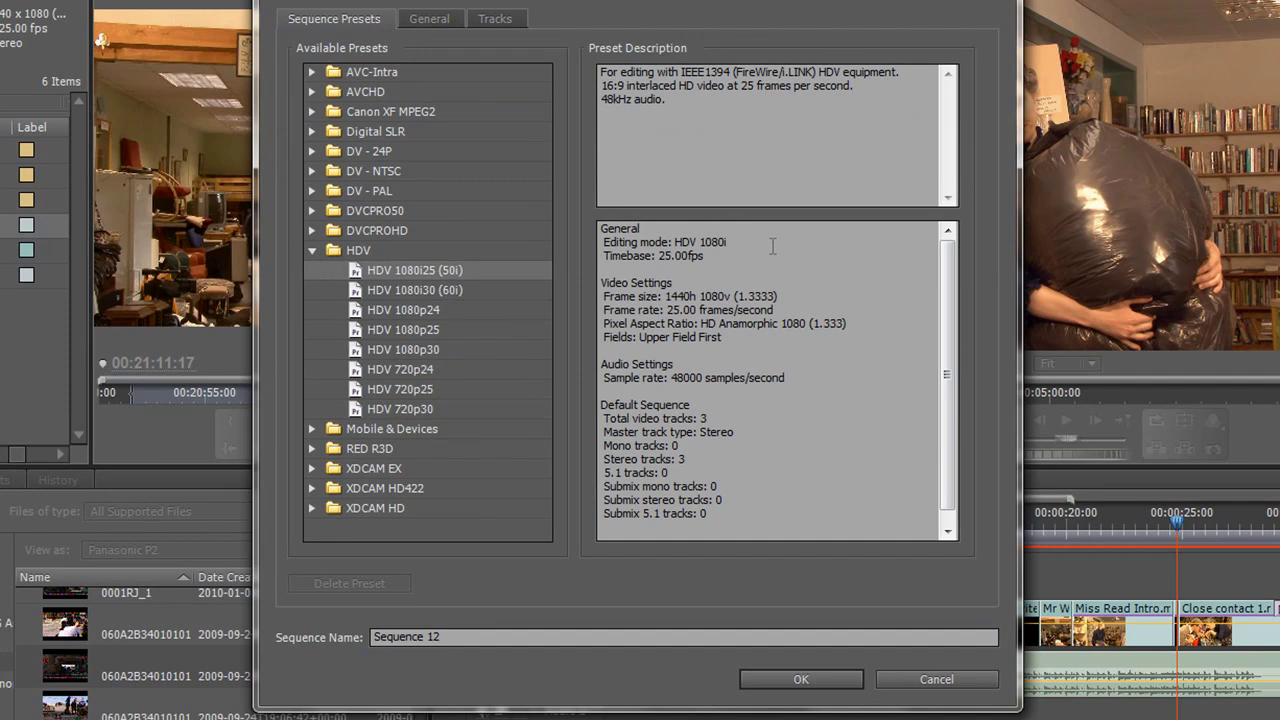
# Create Sequence 12 and nest the 30-second Intro sequence onto Video 1 and Audio 1.
pyautogui.click(812, 678)
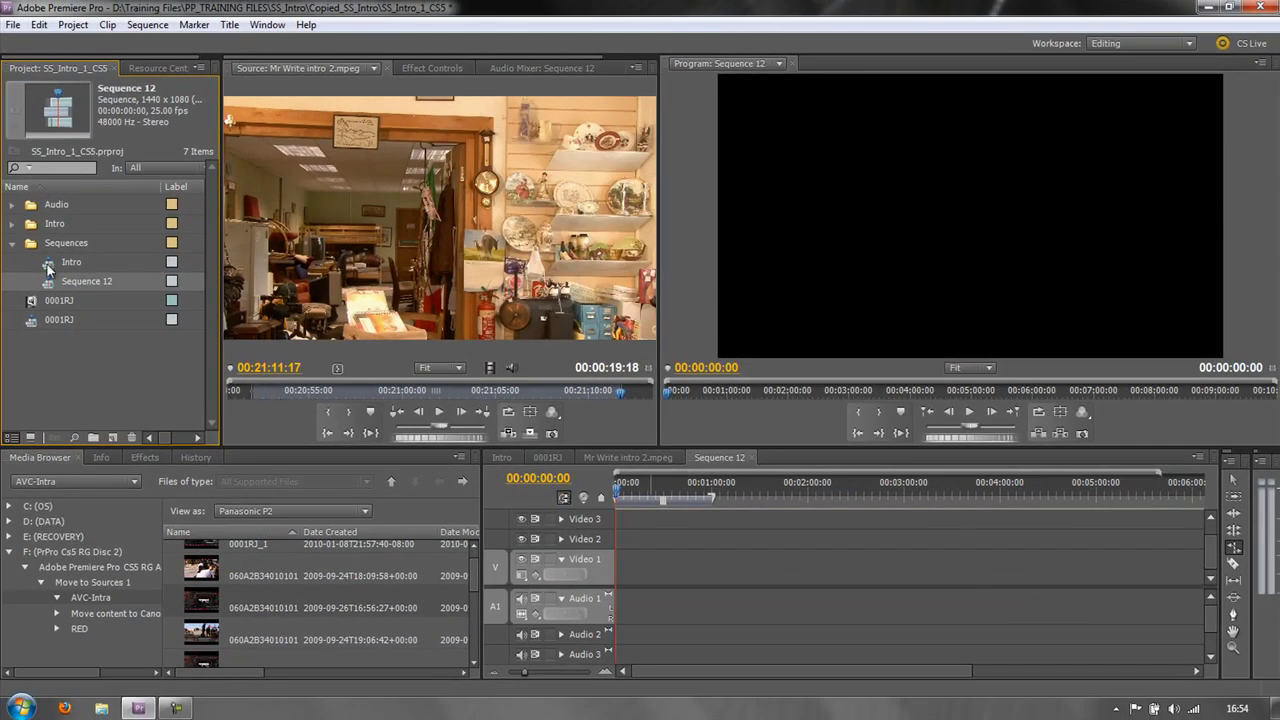
pyautogui.click(47, 264)
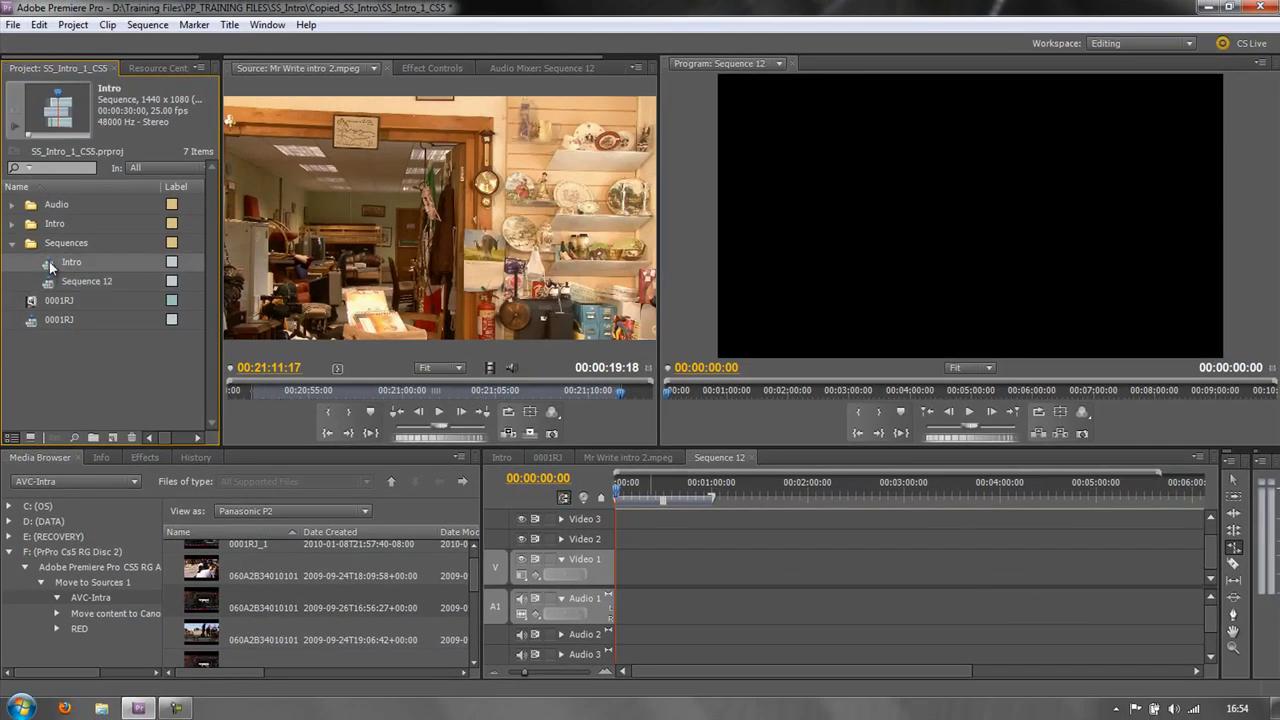
pyautogui.moveTo(518, 452); pyautogui.dragTo(600, 565)
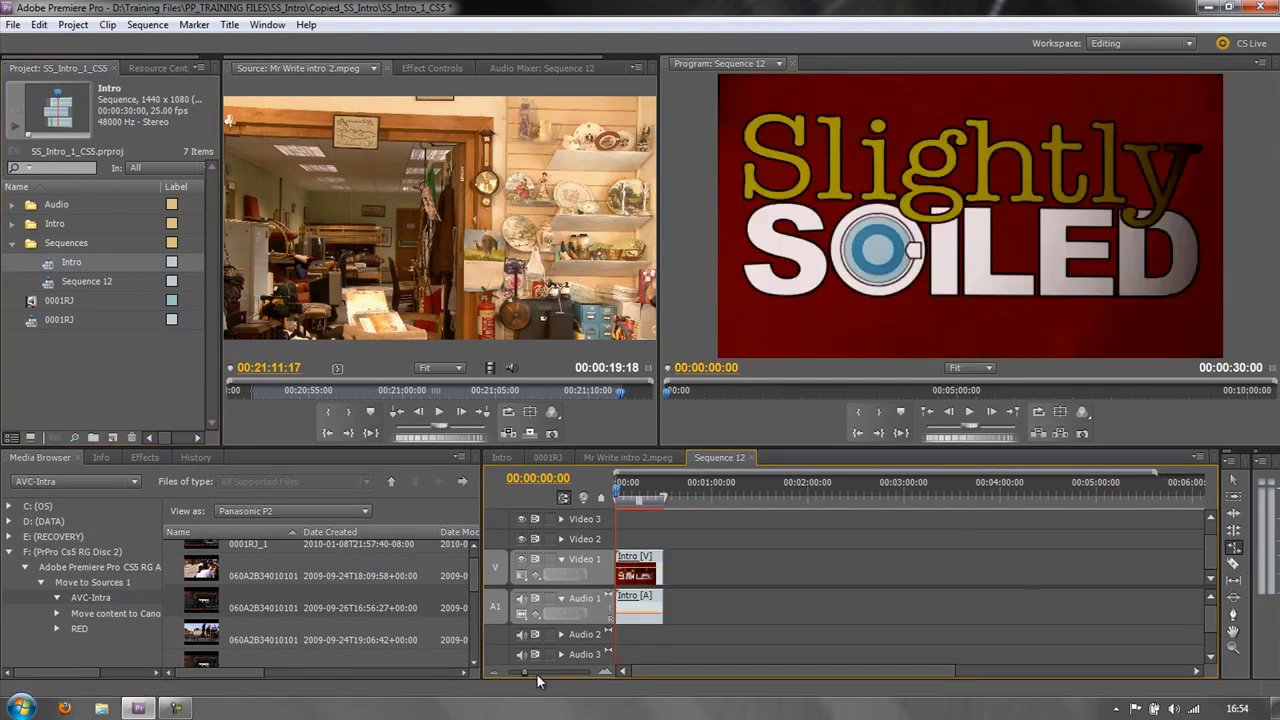
pyautogui.moveTo(523, 671); pyautogui.dragTo(544, 671)
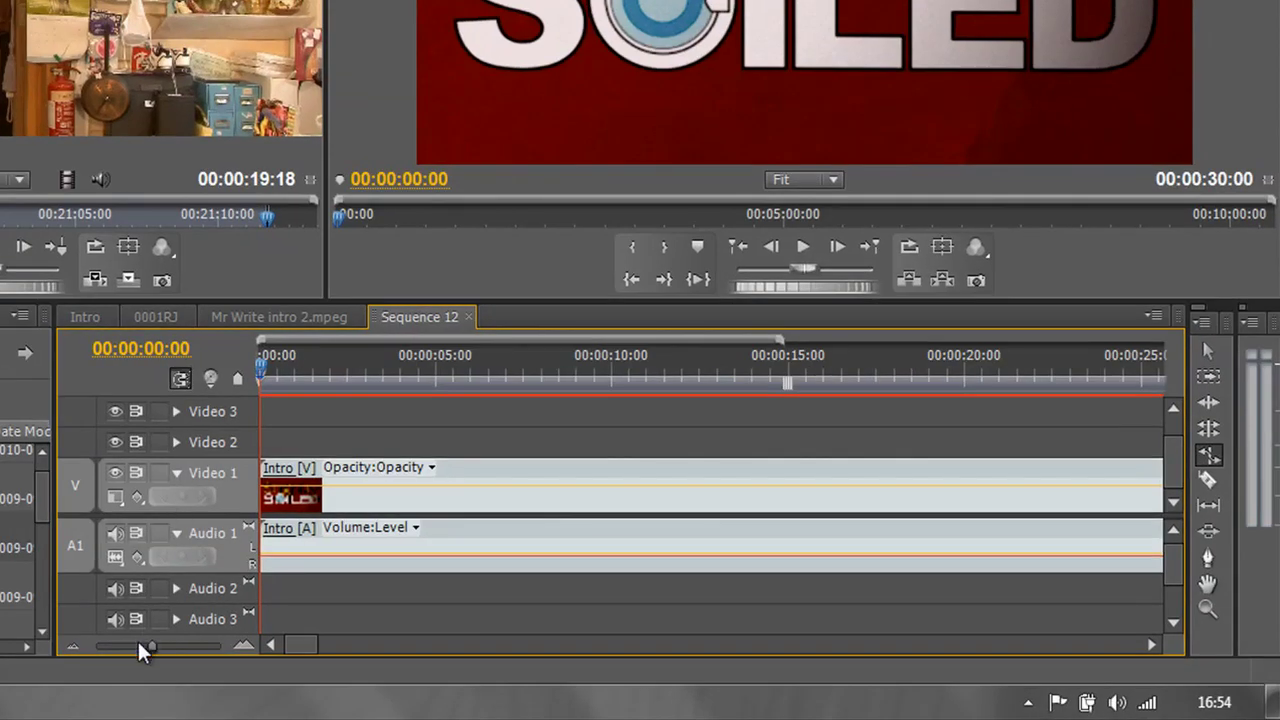
pyautogui.moveTo(154, 643); pyautogui.dragTo(149, 650)
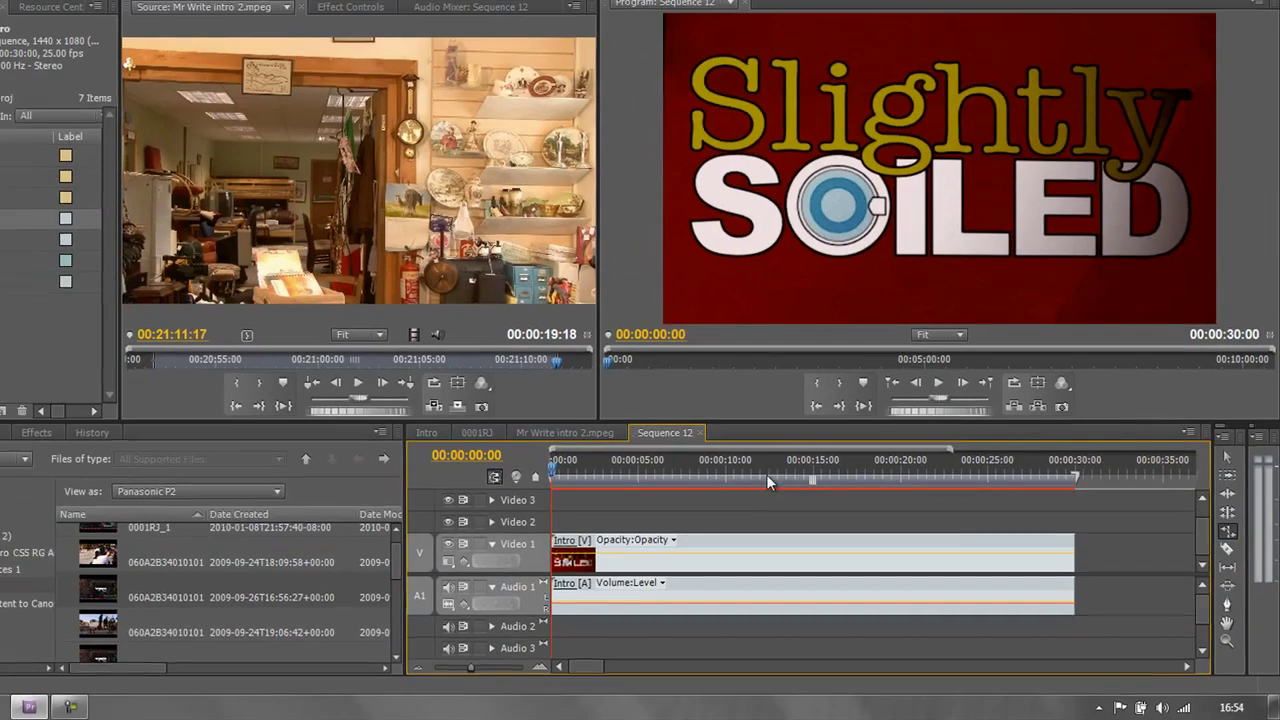
pyautogui.click(697, 395)
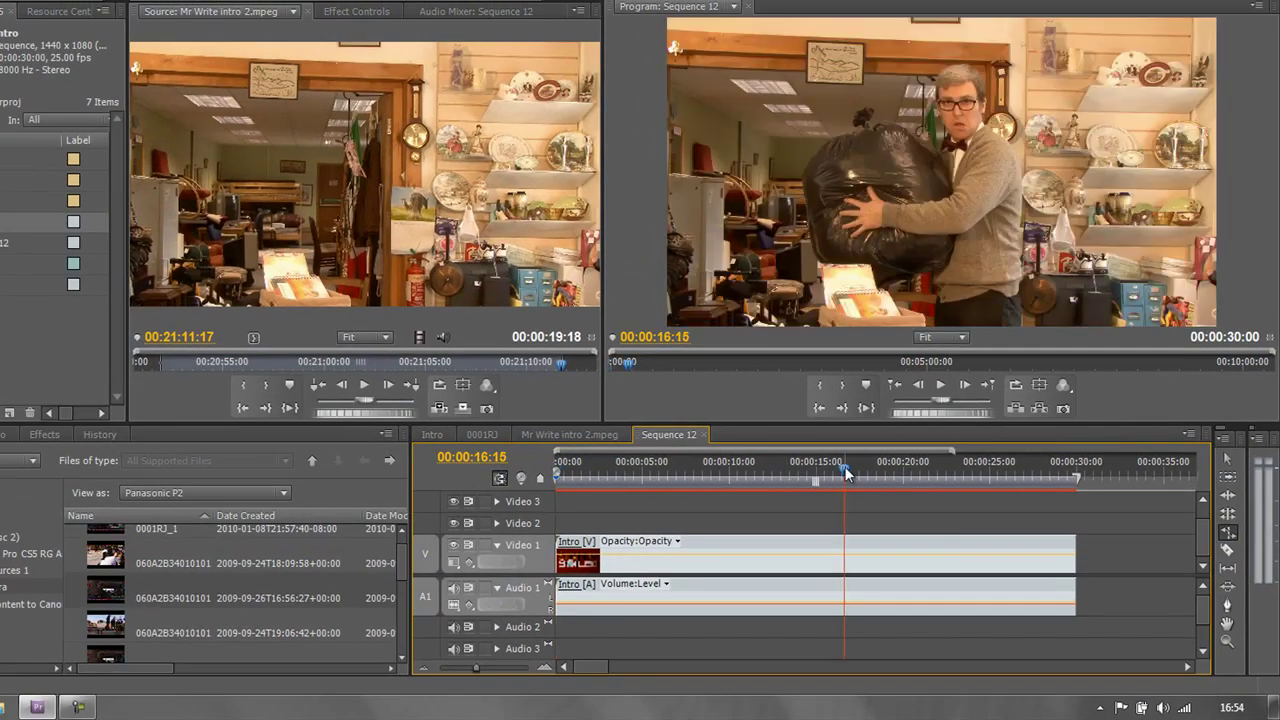
pyautogui.moveTo(845, 474); pyautogui.dragTo(986, 485)
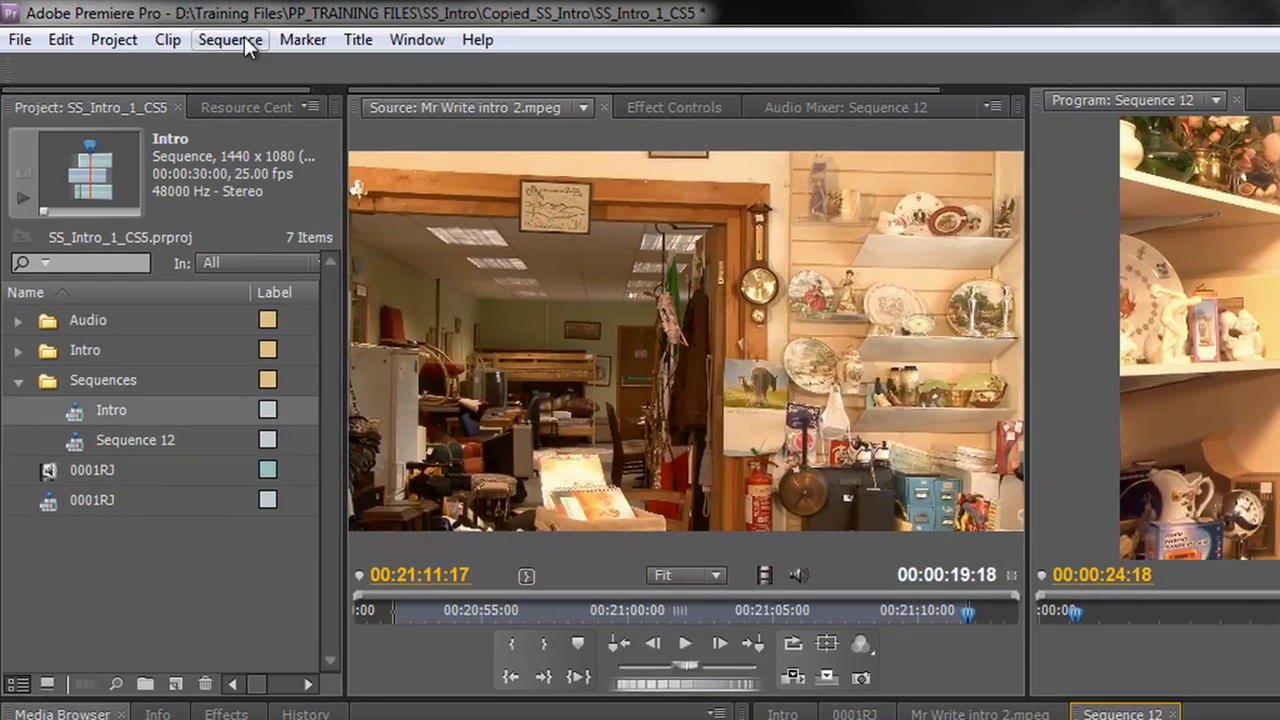
# Turn on Frame Blend for the nested Intro clip.
pyautogui.click(167, 40)
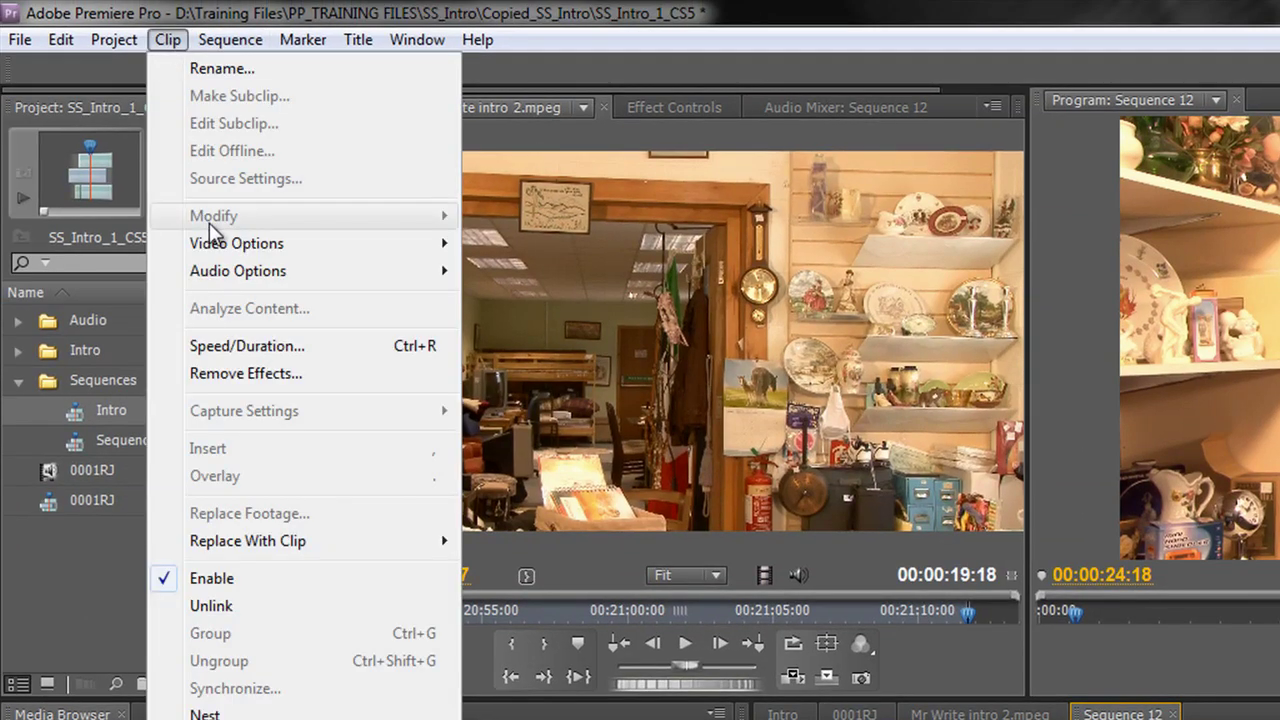
pyautogui.moveTo(215, 245)
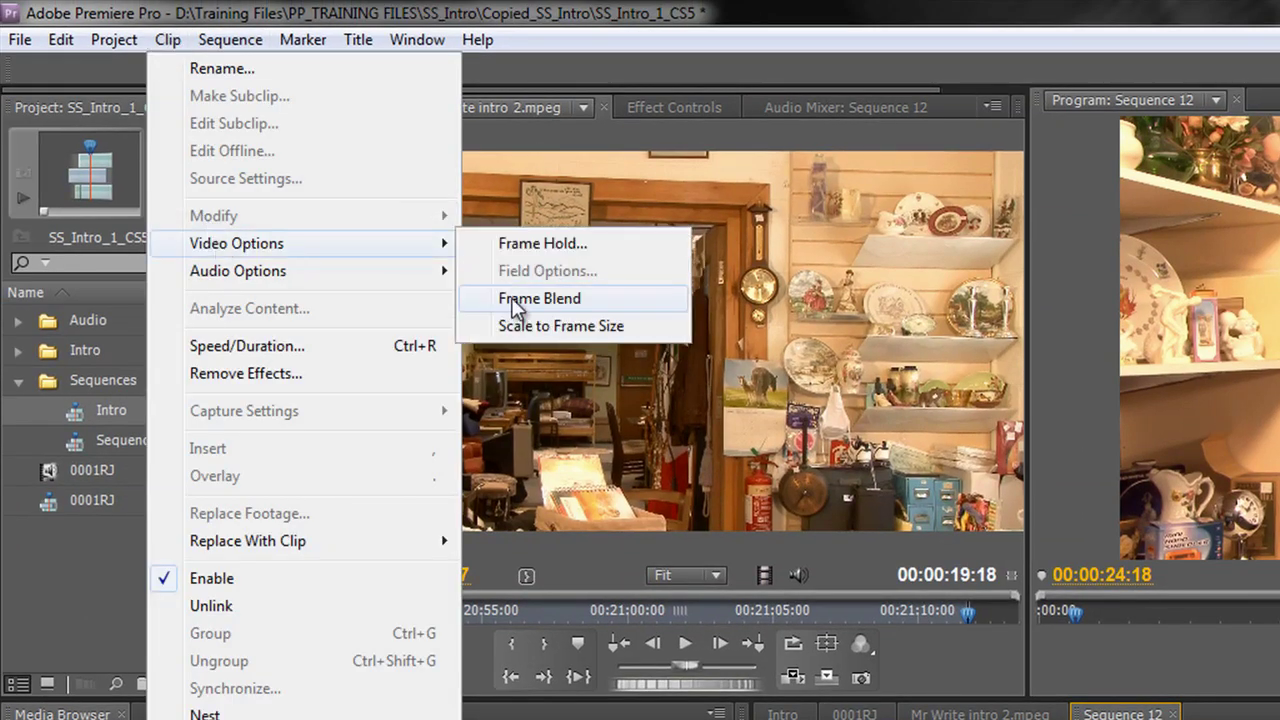
pyautogui.click(512, 298)
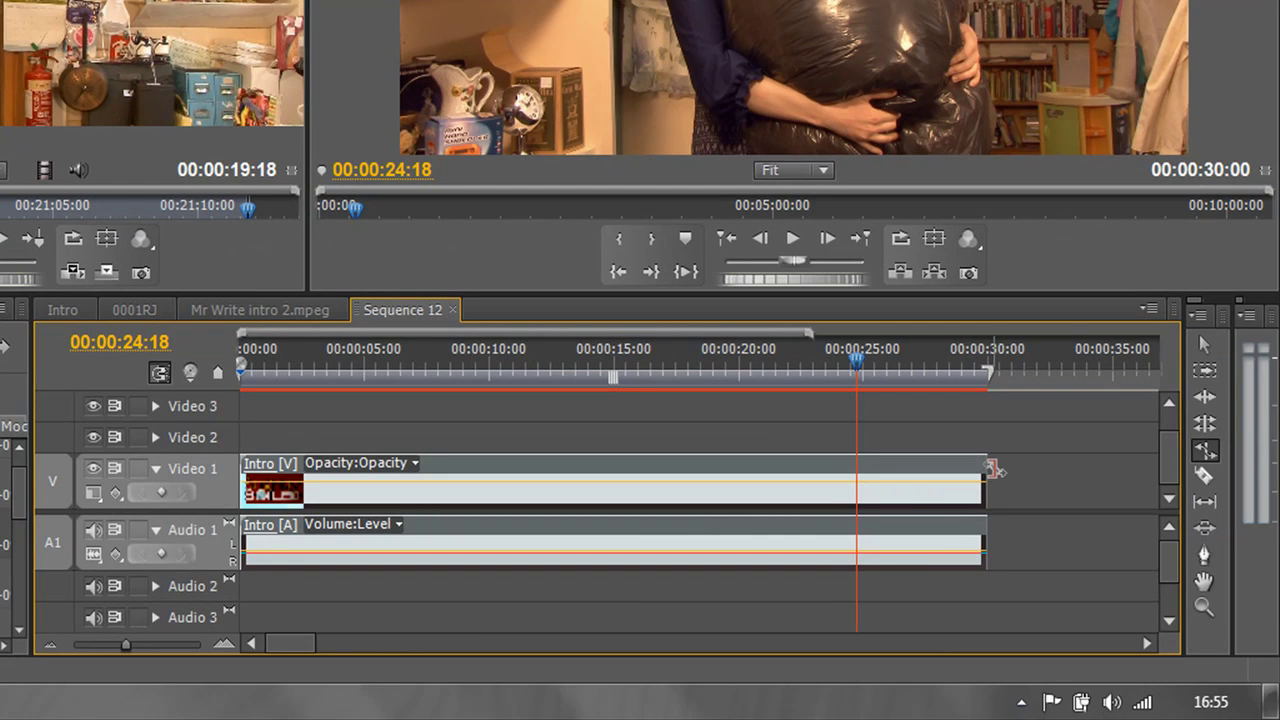
# Rate-stretch the Intro clip's end left to speed it up to 106.23%, about 00:00:28:06.
pyautogui.moveTo(990, 470); pyautogui.dragTo(961, 477)
pyautogui.moveTo(961, 477); pyautogui.dragTo(948, 480)
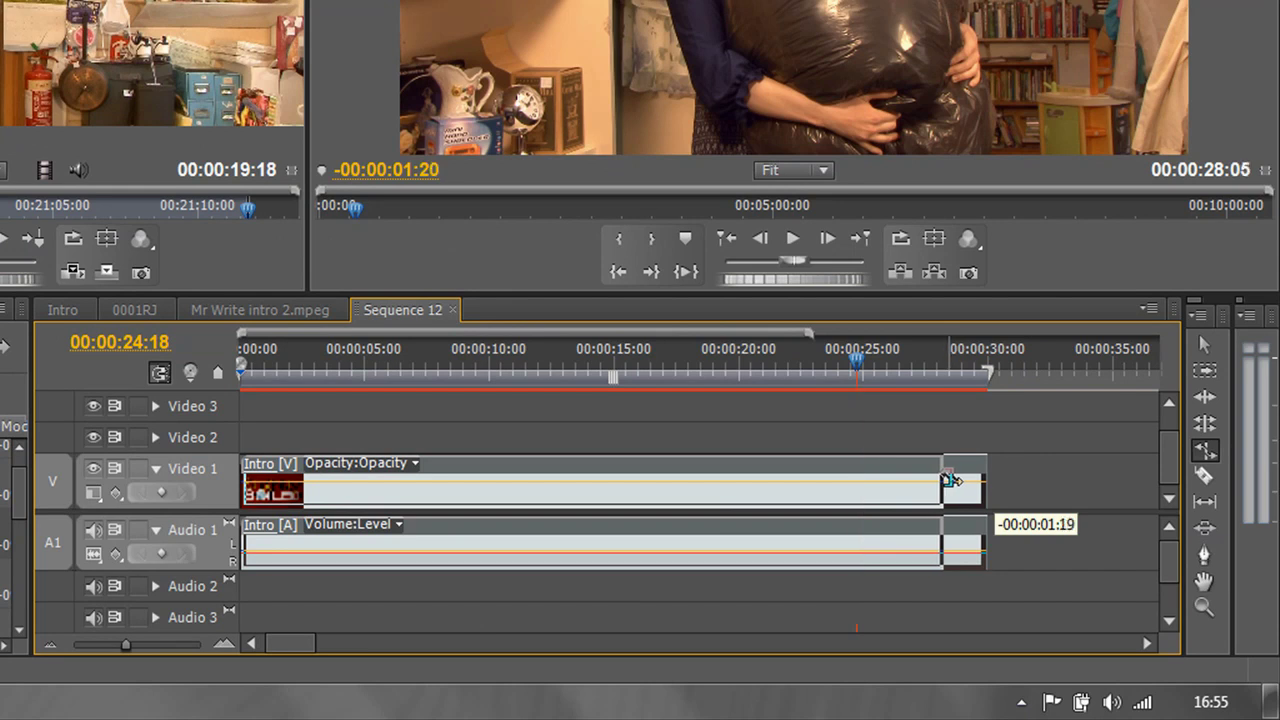
pyautogui.moveTo(948, 480); pyautogui.dragTo(948, 480)
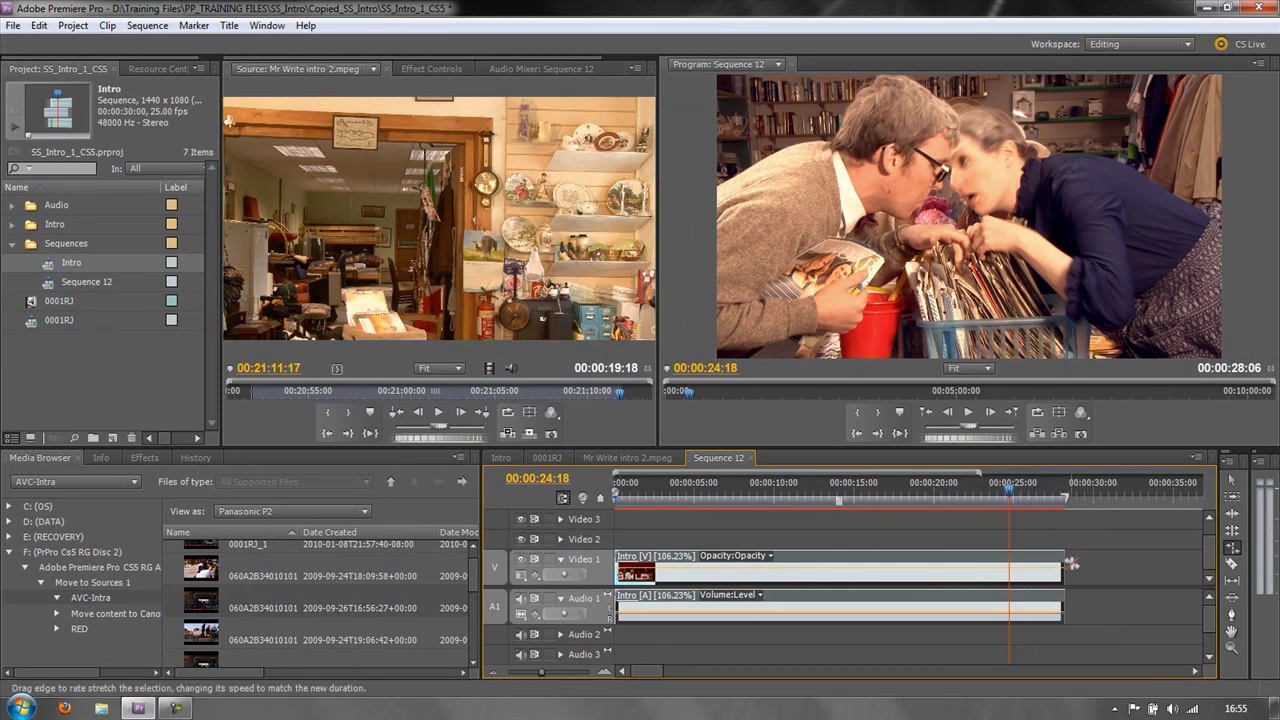
pyautogui.click(1235, 552)
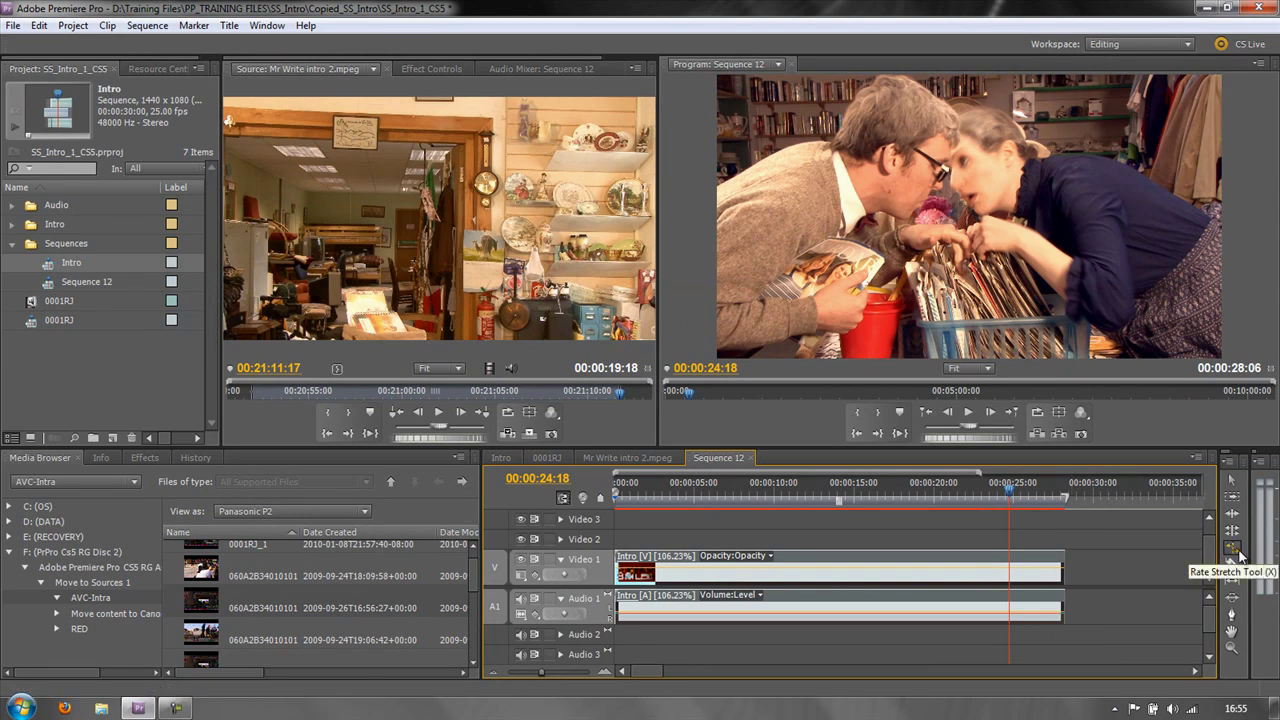
# In the Intro sequence, rate-stretch Mr Write intro 2.mpeg on Video 2 to the gap's length, then return it to Video 1.
pyautogui.click(499, 458)
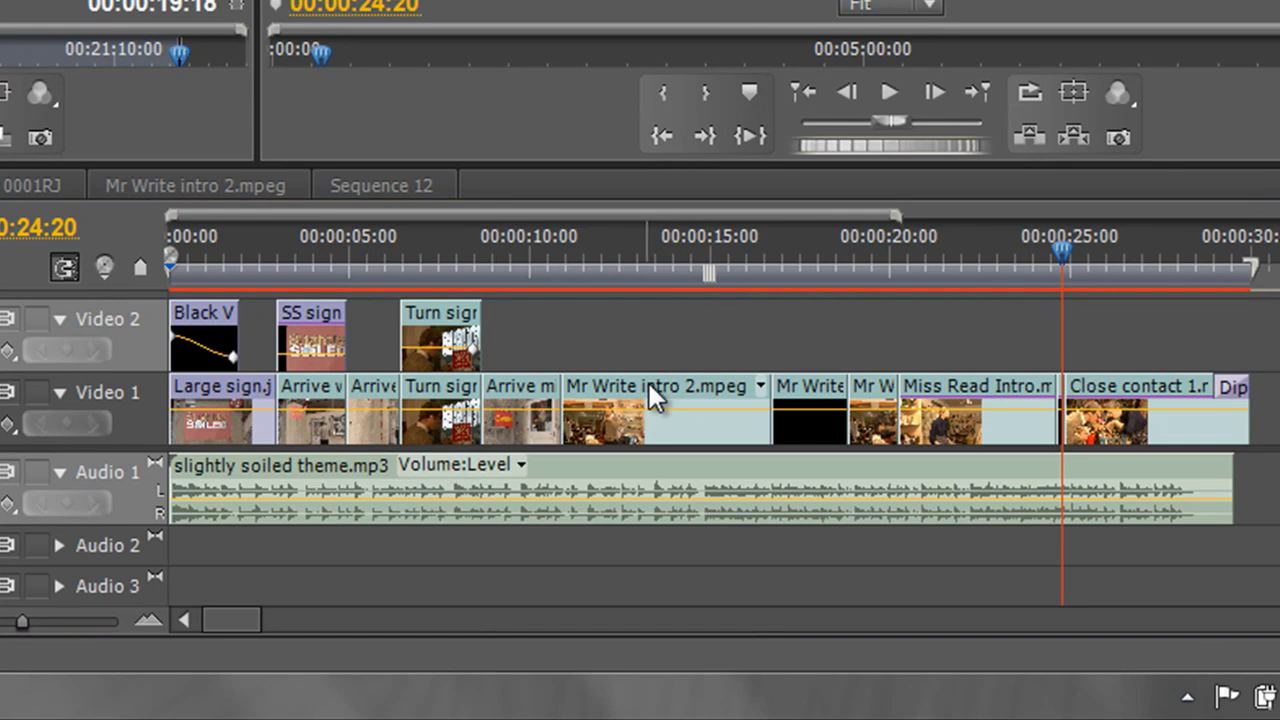
pyautogui.moveTo(647, 384); pyautogui.dragTo(641, 356)
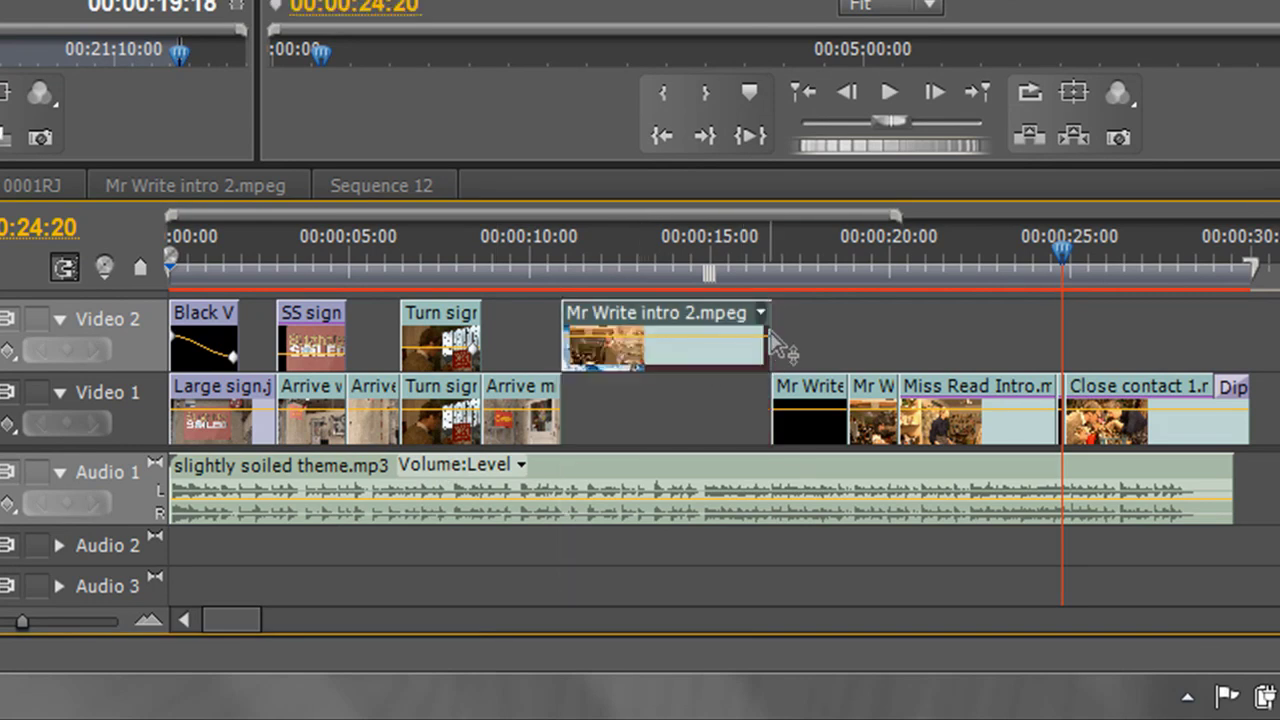
pyautogui.moveTo(769, 350); pyautogui.dragTo(748, 328)
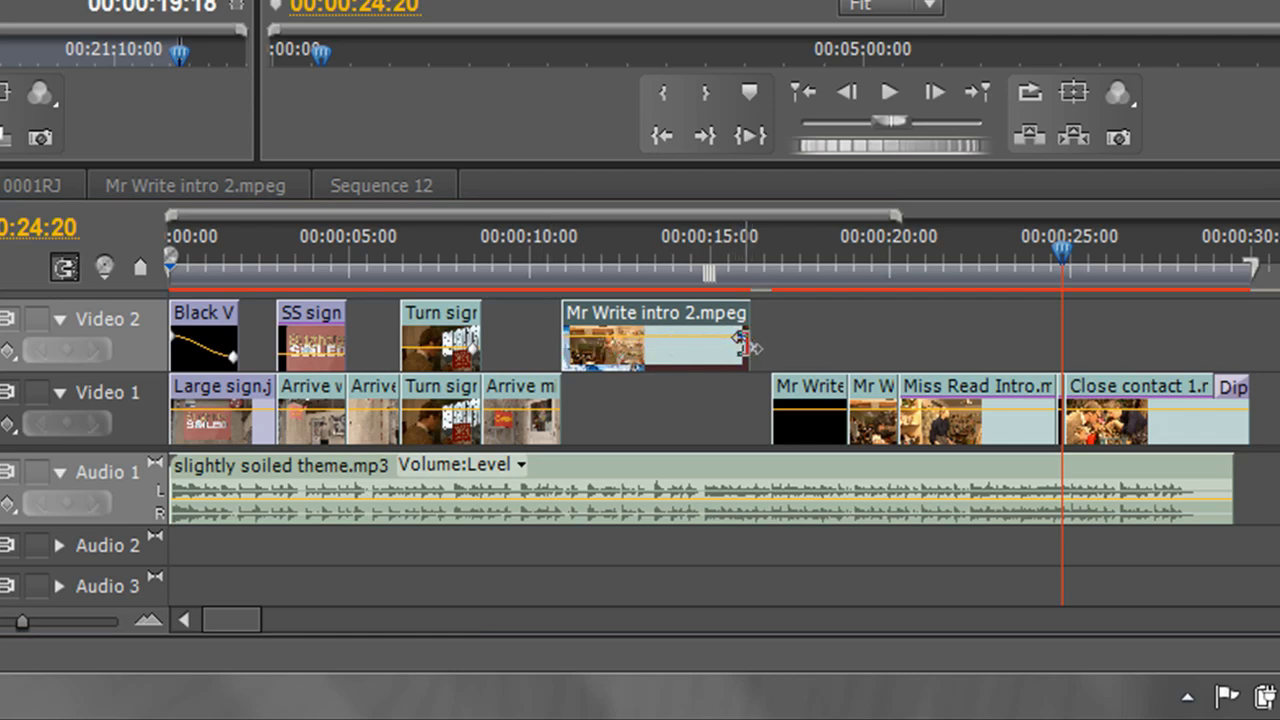
pyautogui.moveTo(748, 345); pyautogui.dragTo(801, 338)
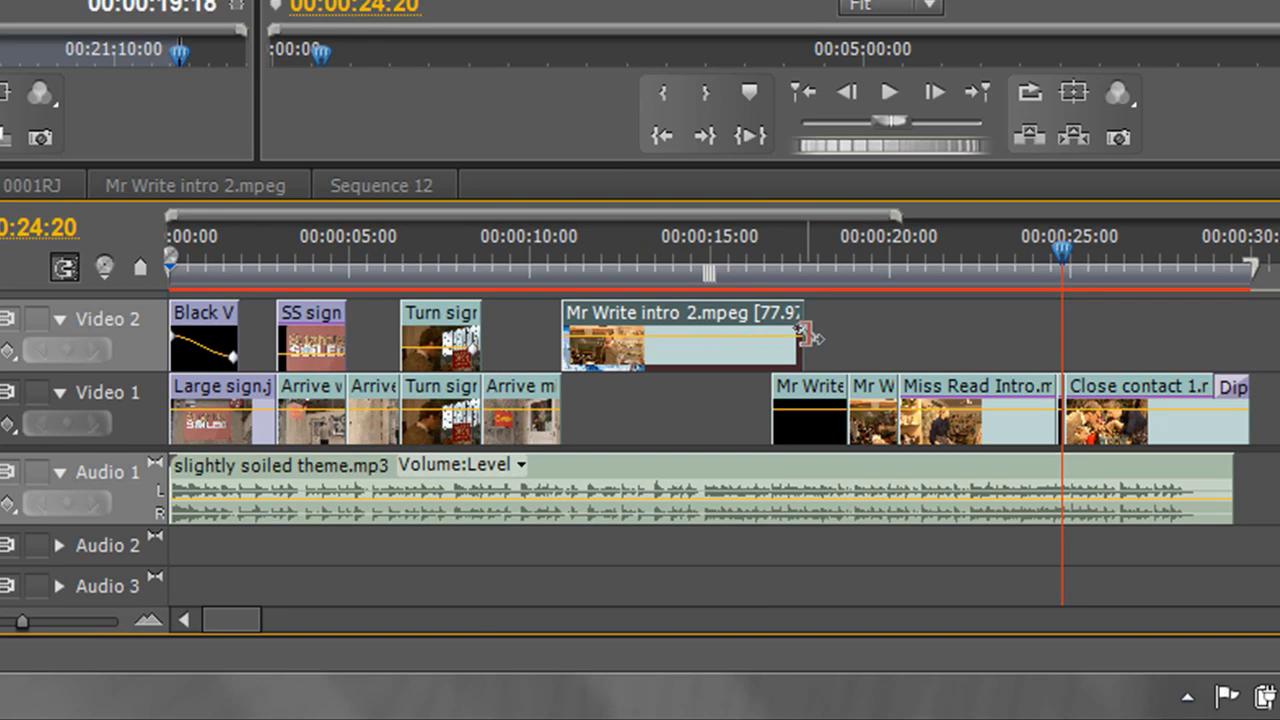
pyautogui.moveTo(806, 336); pyautogui.dragTo(770, 338)
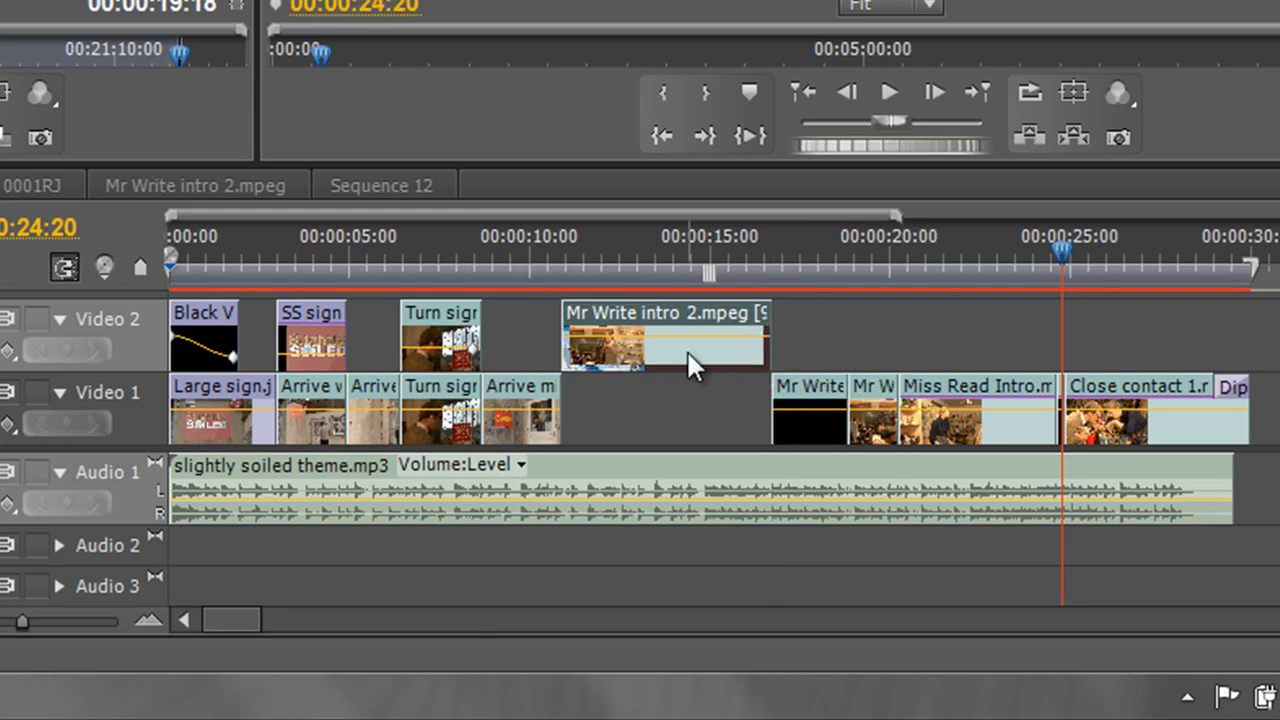
pyautogui.moveTo(686, 354); pyautogui.dragTo(688, 390)
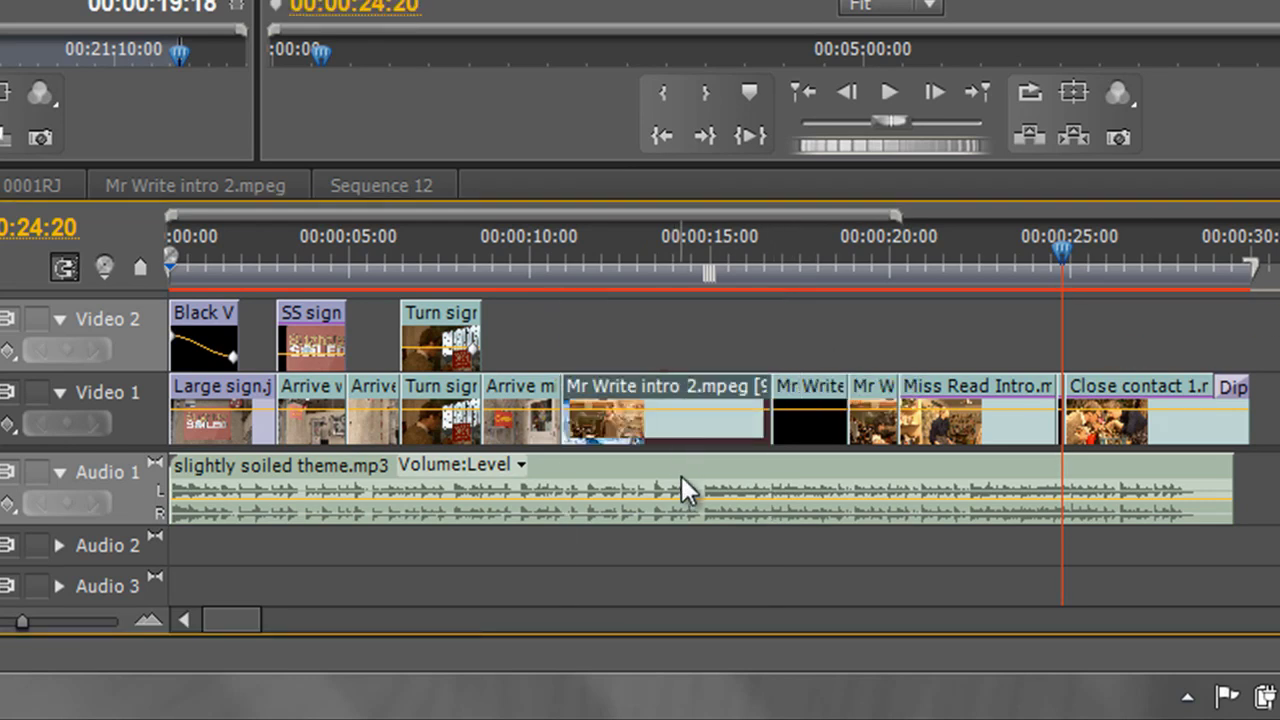